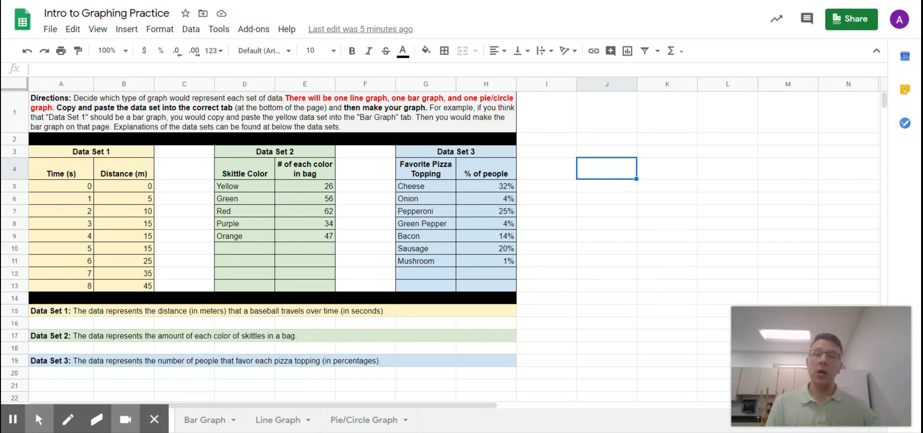
pyautogui.click(66, 176)
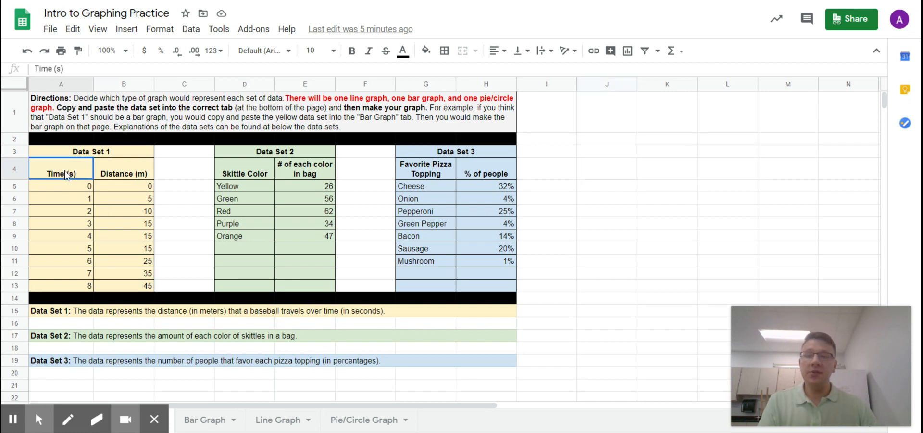
pyautogui.click(114, 175)
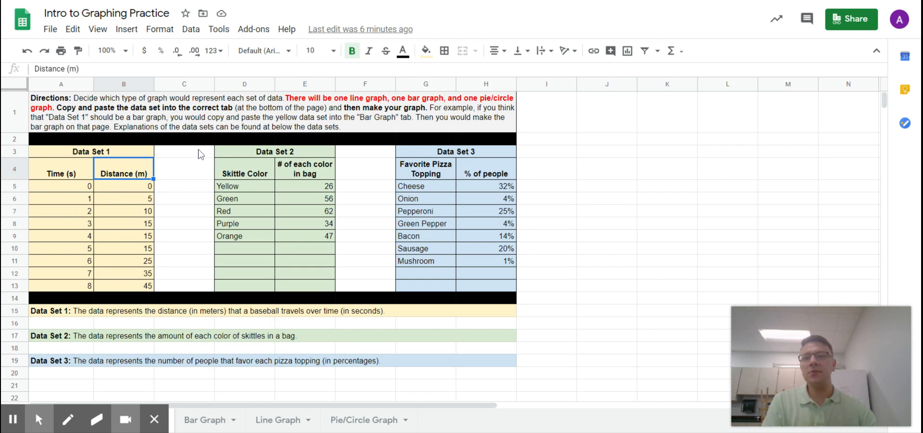
pyautogui.click(607, 115)
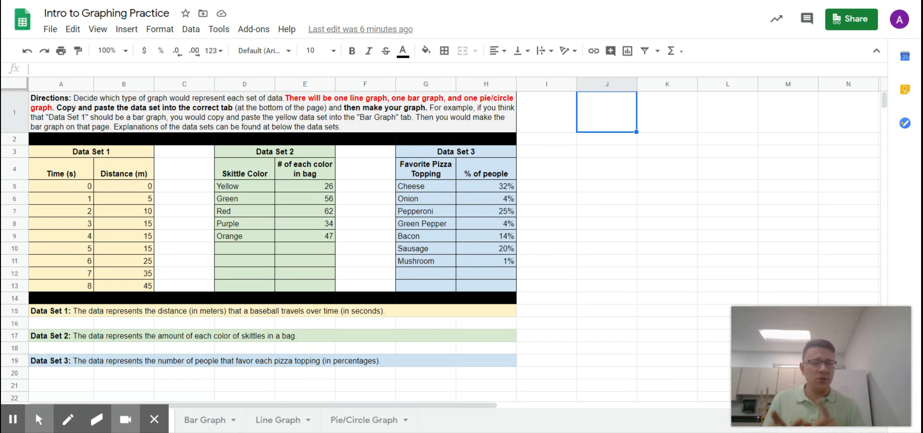
# Copy the Data Set 1 table, including its Time (s) and Distance (m) headers, to cell A1 of the Line Graph sheet.
pyautogui.click(67, 152)
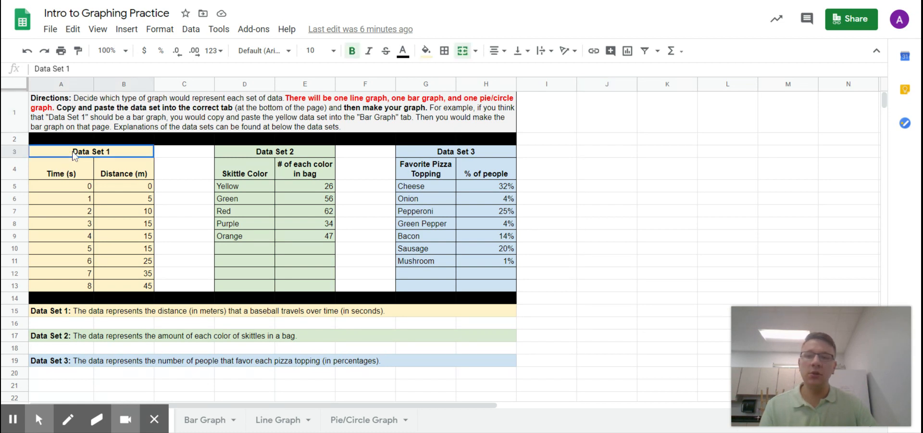
pyautogui.click(57, 176)
pyautogui.moveTo(57, 176)
pyautogui.mouseDown()
pyautogui.moveTo(97, 187)
pyautogui.moveTo(127, 285)
pyautogui.mouseUp()
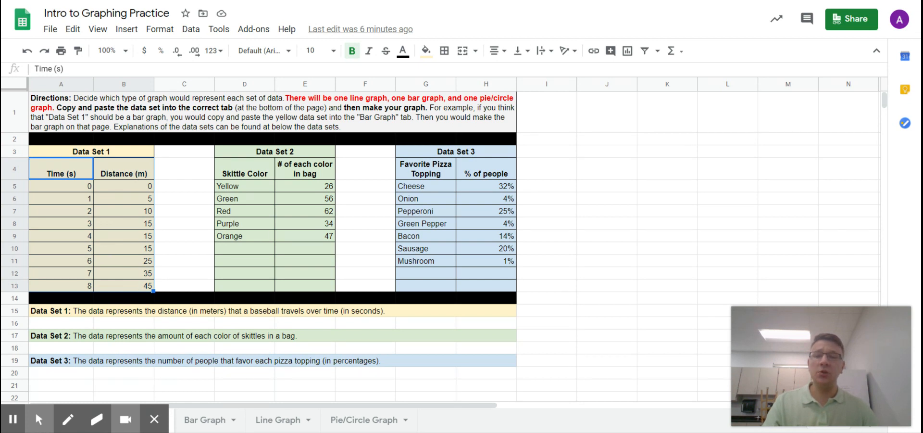
pyautogui.hotkey('ctrl', 'c')
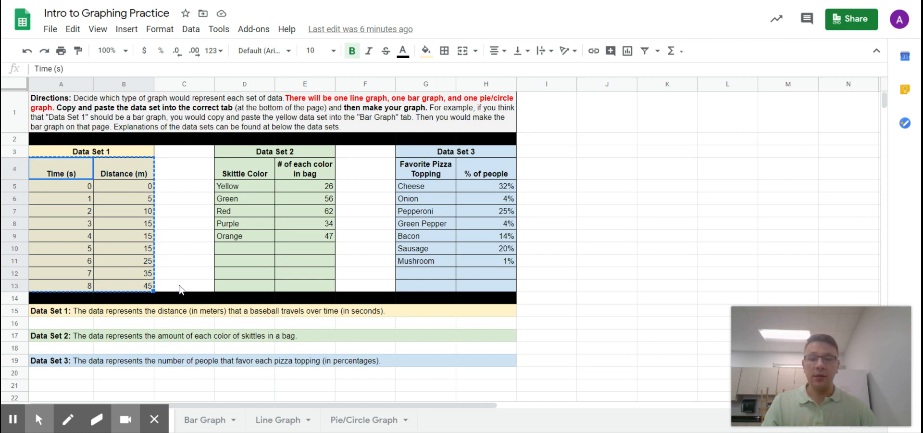
pyautogui.click(277, 422)
pyautogui.click(61, 101)
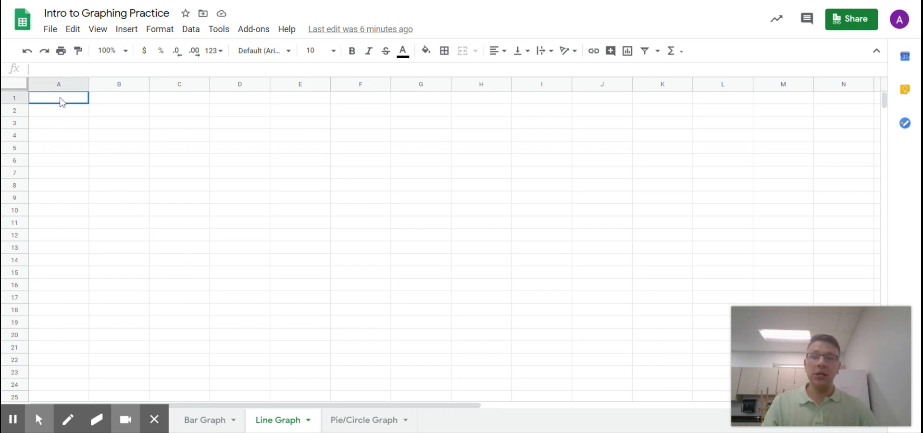
pyautogui.hotkey('ctrl', 'v')
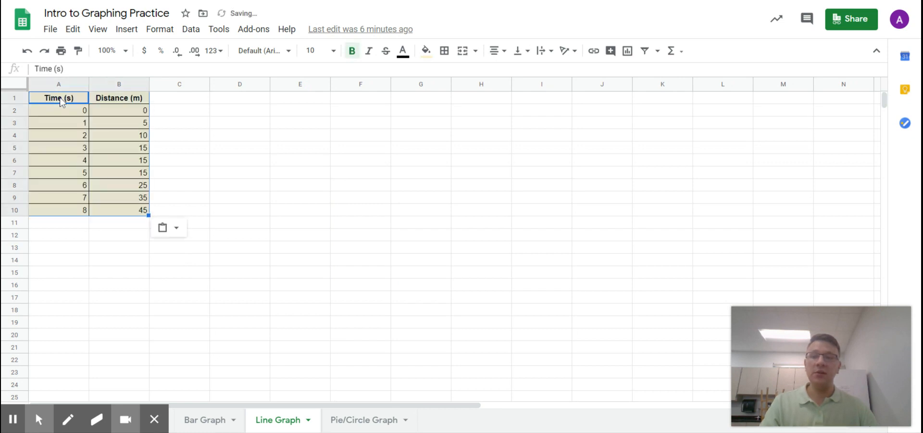
pyautogui.click(266, 199)
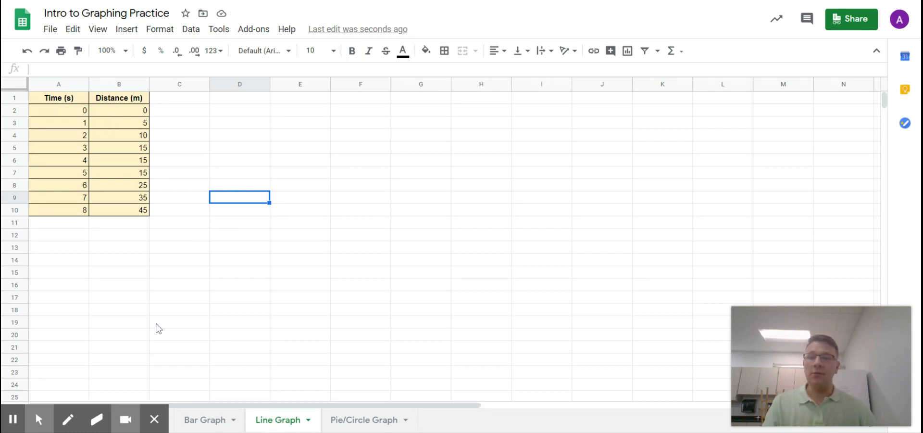
# Insert a line chart from the time and distance data in A1:B10 on the Line Graph sheet.
pyautogui.click(54, 101)
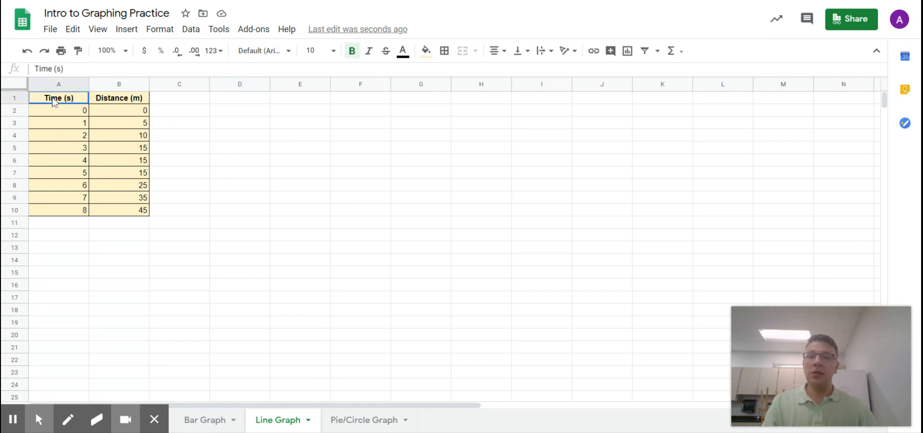
pyautogui.moveTo(52, 99); pyautogui.dragTo(131, 211)
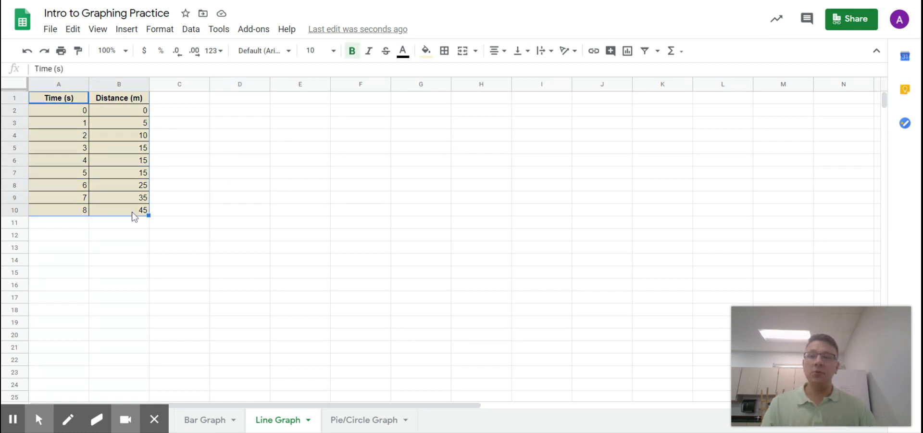
pyautogui.click(127, 32)
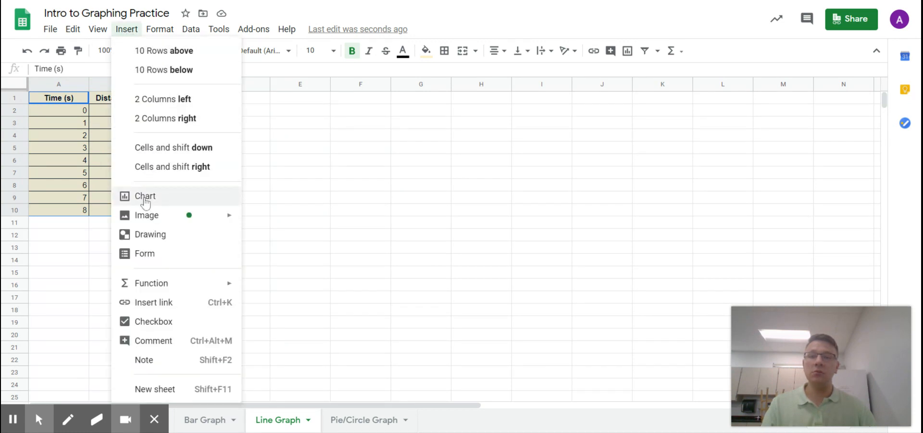
pyautogui.click(378, 140)
pyautogui.moveTo(58, 97); pyautogui.dragTo(139, 215)
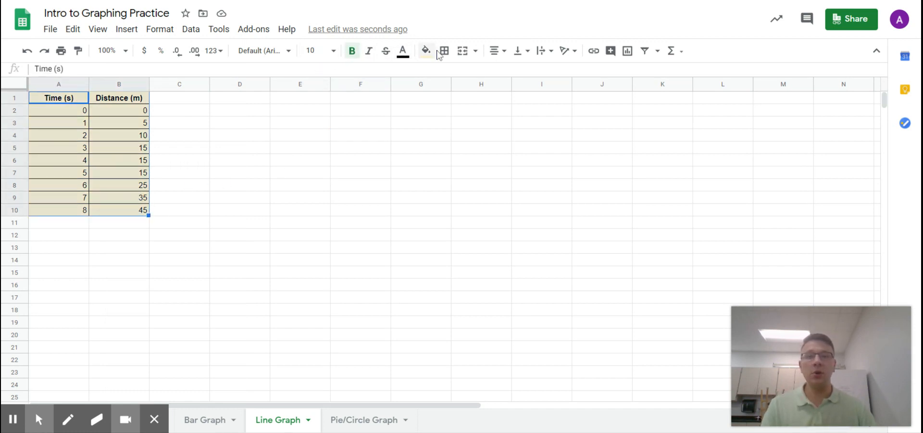
pyautogui.click(627, 51)
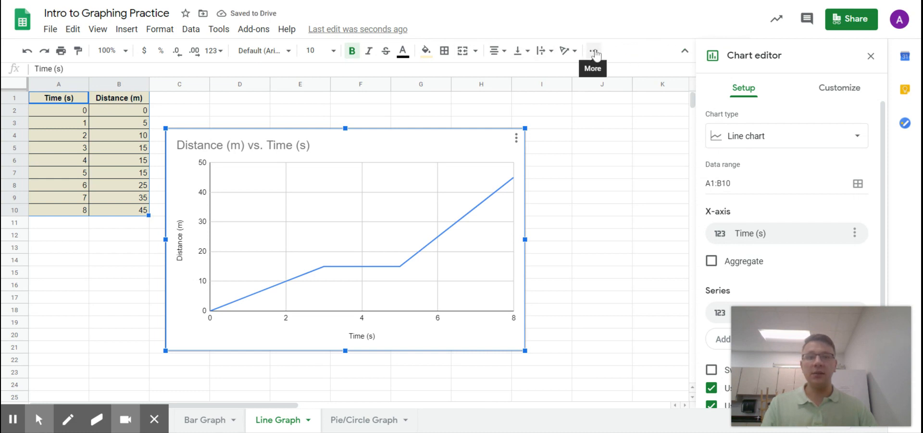
pyautogui.click(595, 52)
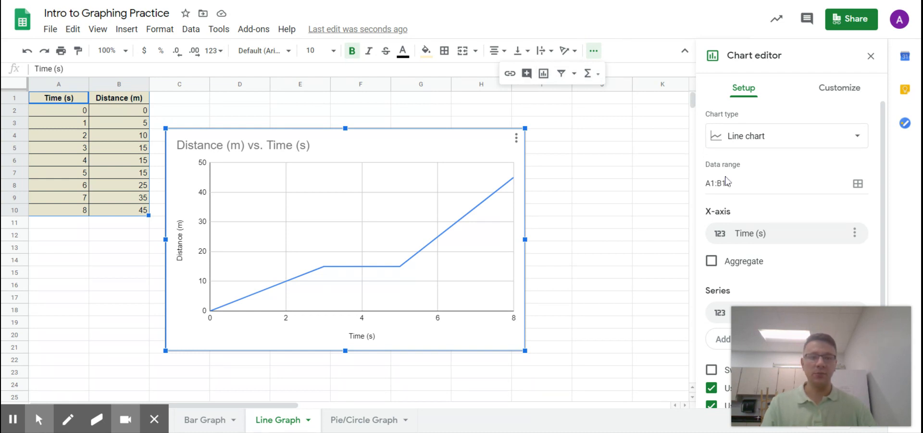
# Move the chart beside the data table so it starts at row 1 and spans about columns D to J.
pyautogui.moveTo(441, 139); pyautogui.dragTo(612, 103)
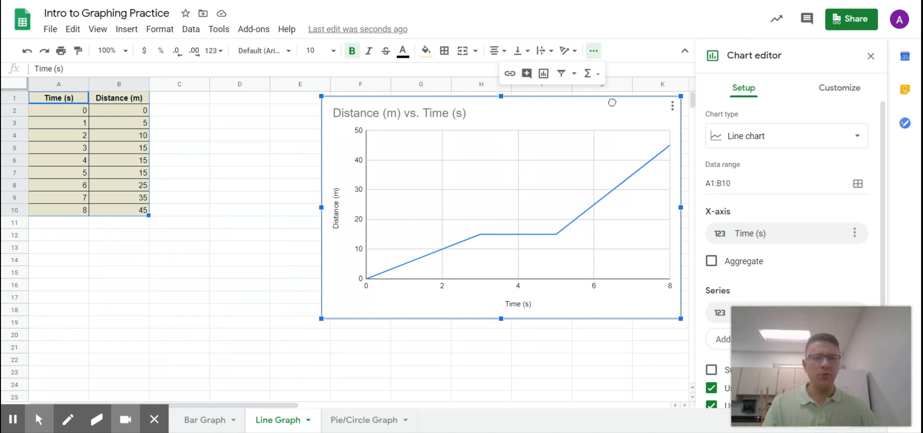
pyautogui.moveTo(612, 103); pyautogui.dragTo(581, 108)
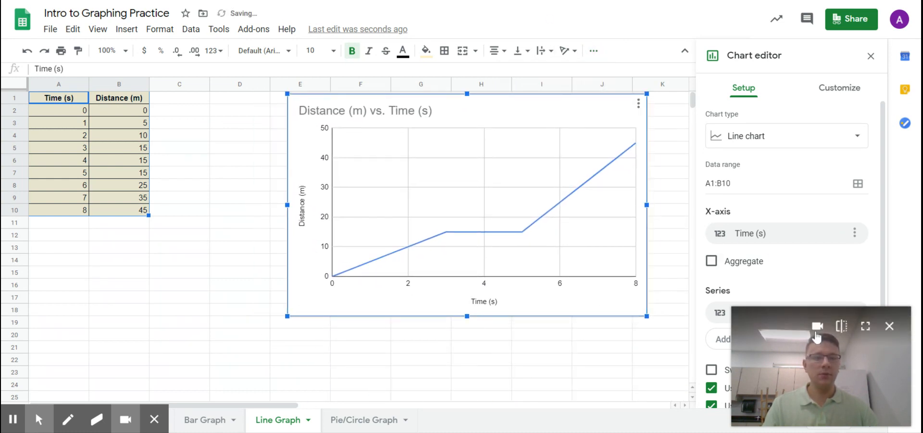
pyautogui.moveTo(858, 392); pyautogui.dragTo(126, 371)
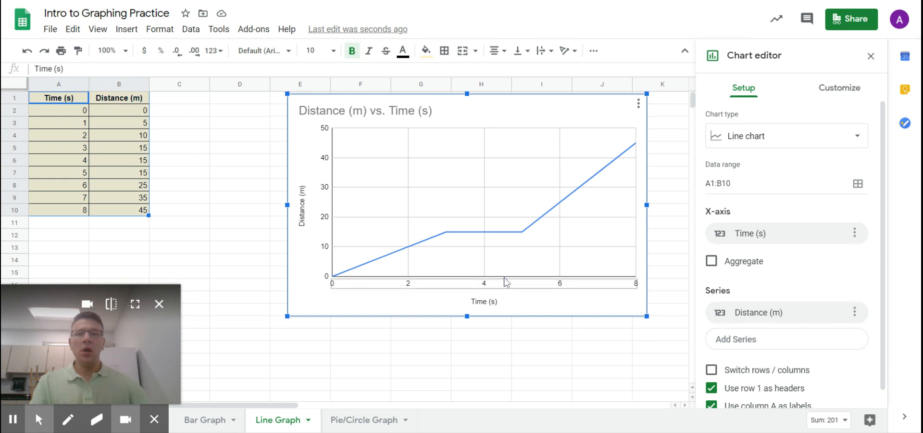
pyautogui.moveTo(584, 111); pyautogui.dragTo(533, 109)
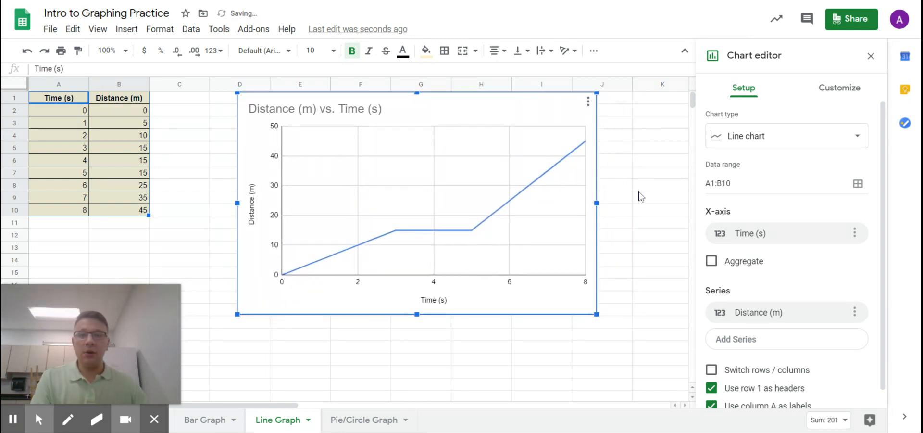
pyautogui.click(828, 139)
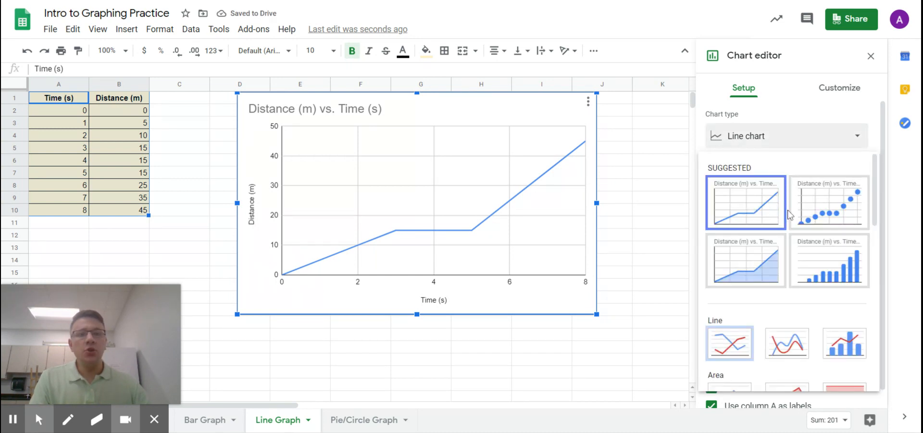
pyautogui.click(817, 141)
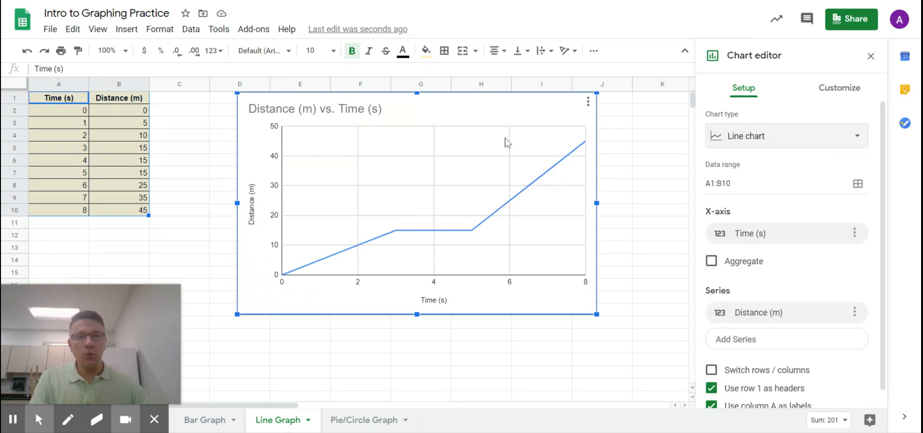
pyautogui.click(662, 159)
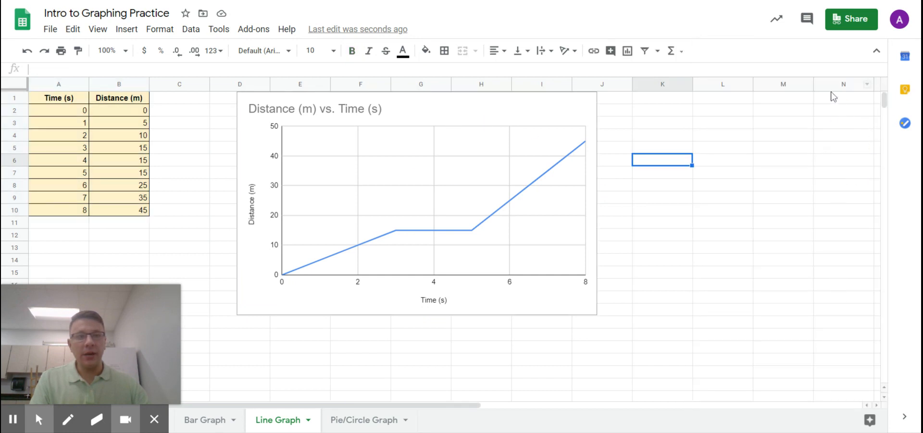
# Reopen the chart's setup options and try the Scatter chart type, returning the graph to Line chart.
pyautogui.click(471, 179)
pyautogui.doubleClick(470, 180)
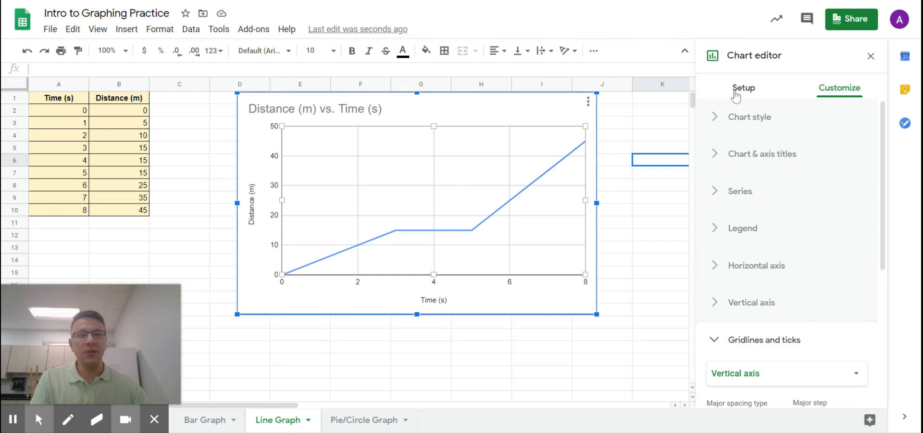
pyautogui.click(743, 88)
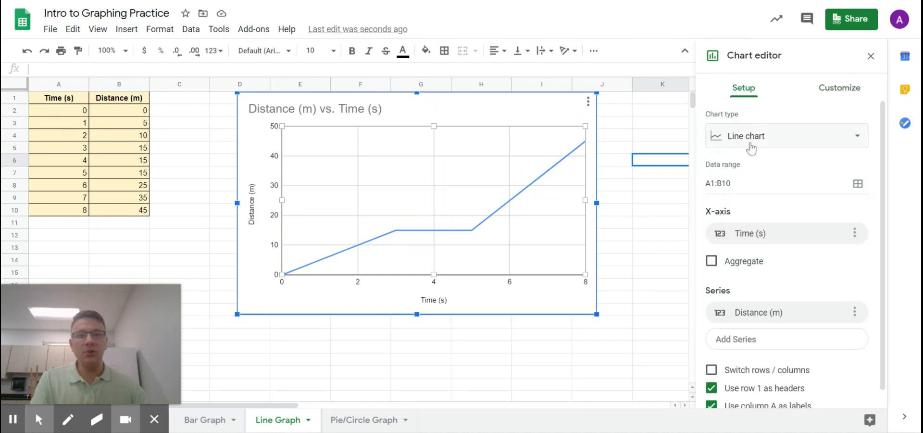
pyautogui.click(751, 147)
pyautogui.moveTo(877, 185); pyautogui.dragTo(883, 157)
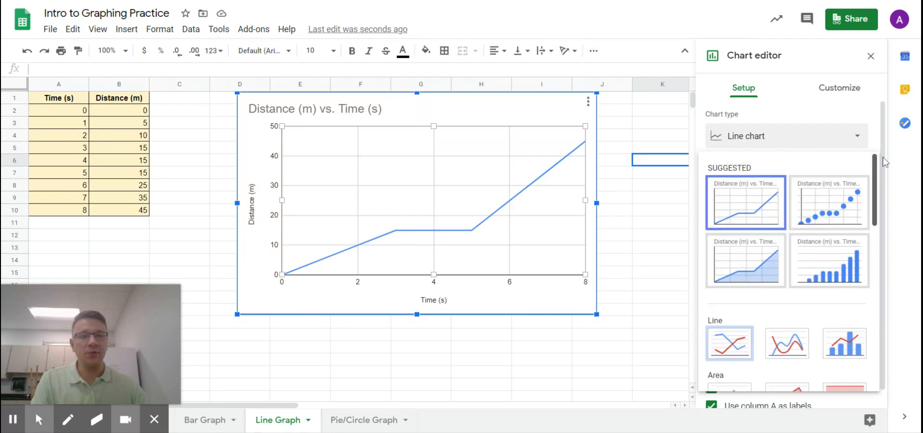
pyautogui.click(816, 184)
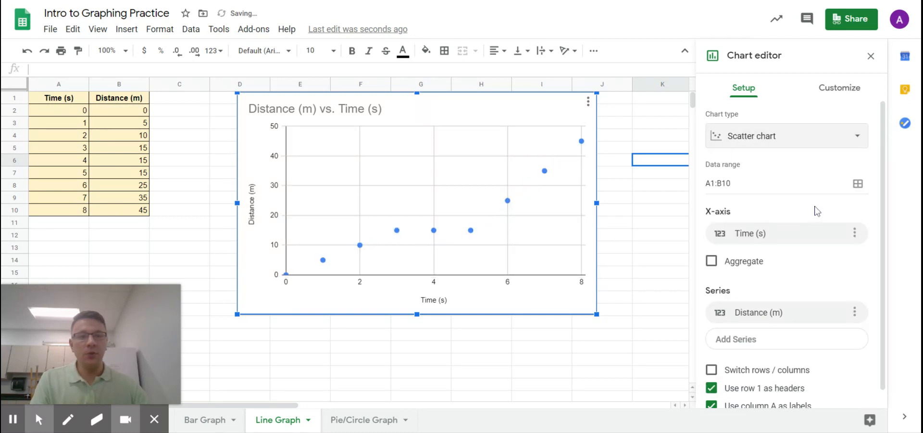
pyautogui.click(806, 139)
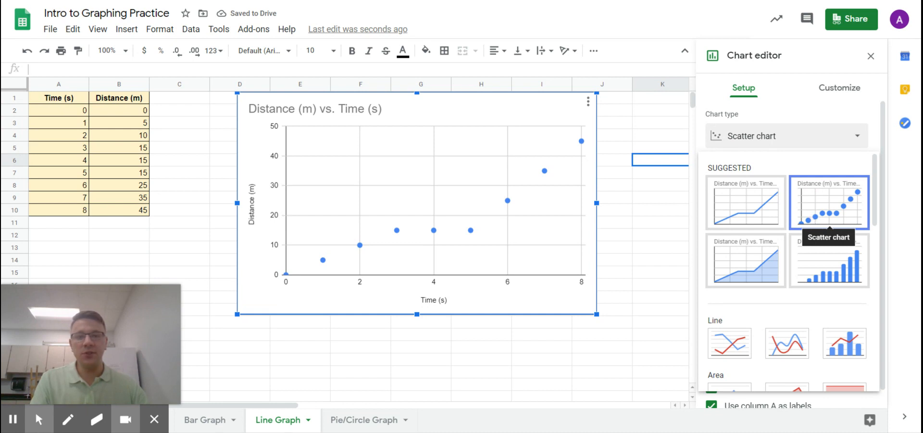
pyautogui.click(744, 210)
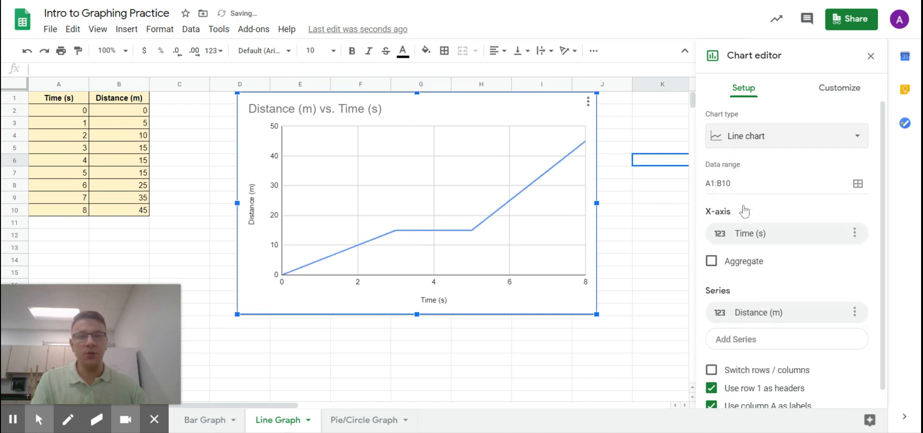
# Try the Column chart and Area chart types on the distance-time graph, returning it to Line chart.
pyautogui.click(757, 145)
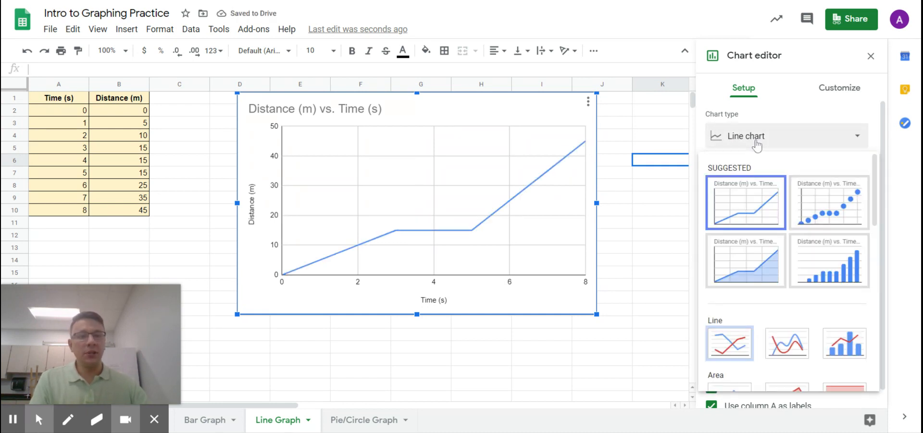
pyautogui.click(813, 266)
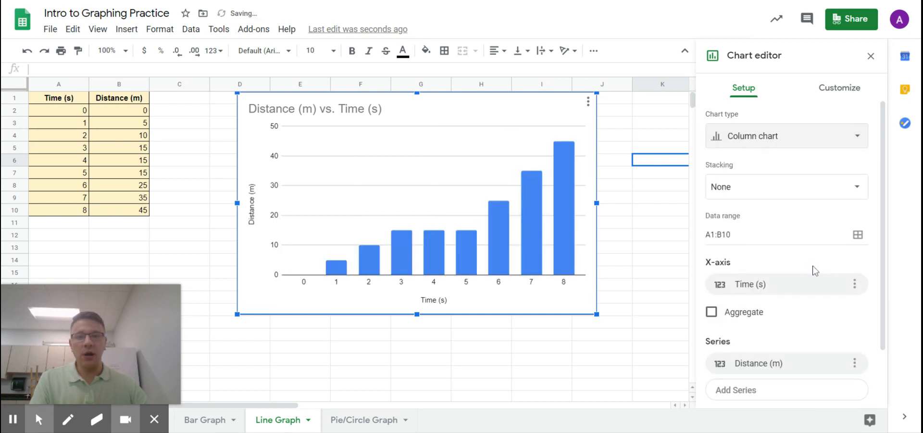
pyautogui.click(759, 139)
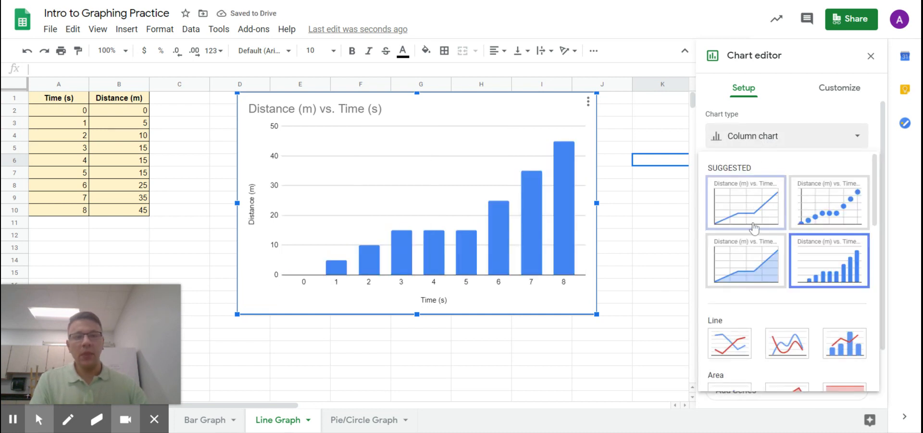
pyautogui.click(750, 265)
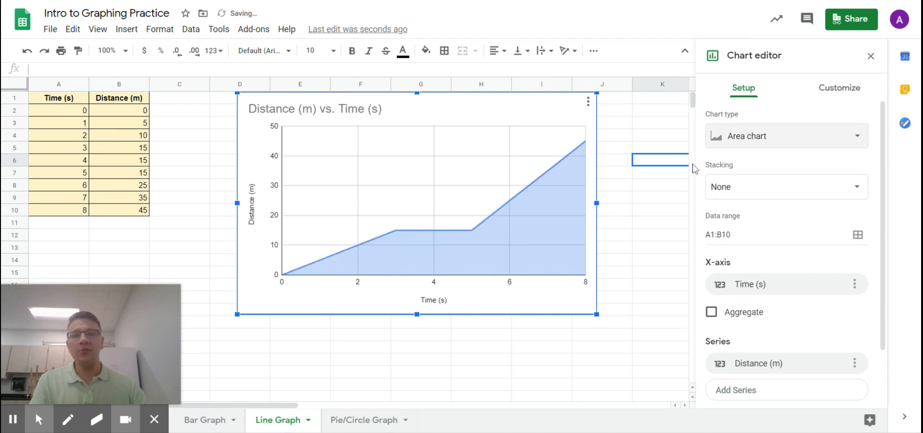
pyautogui.click(745, 140)
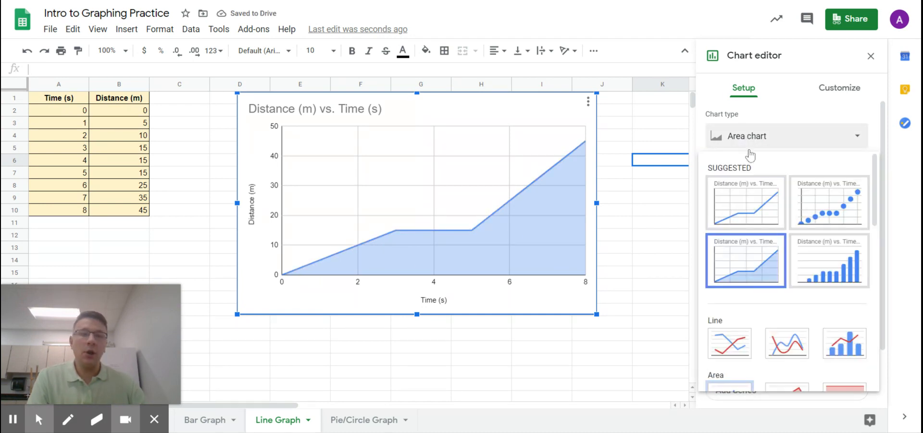
pyautogui.click(759, 211)
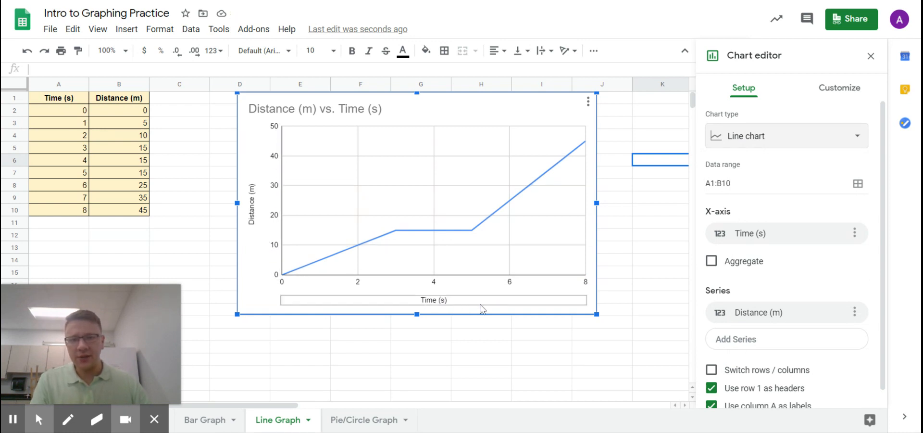
pyautogui.click(69, 101)
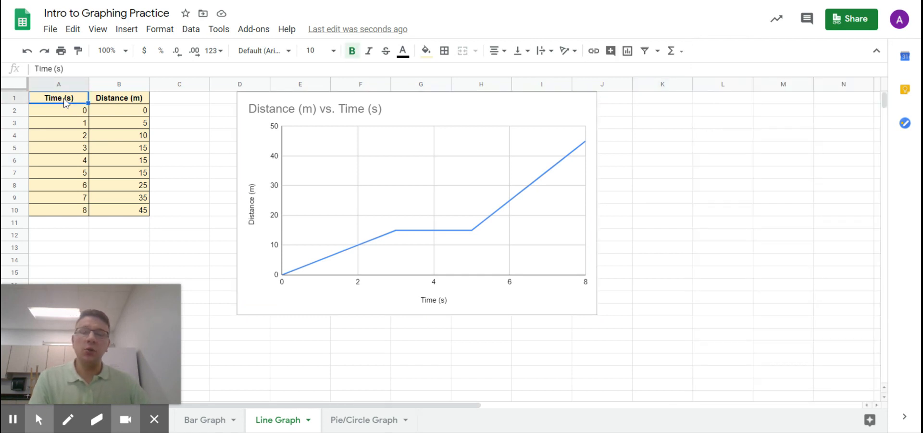
# Compare the Time (s) and Distance (m) columns with the line graph's horizontal and vertical axes.
pyautogui.moveTo(63, 98); pyautogui.dragTo(63, 215)
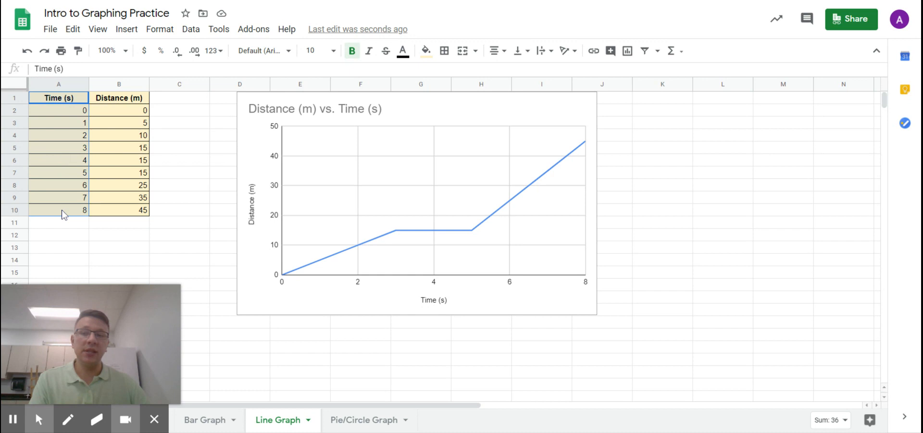
pyautogui.moveTo(70, 101); pyautogui.dragTo(134, 211)
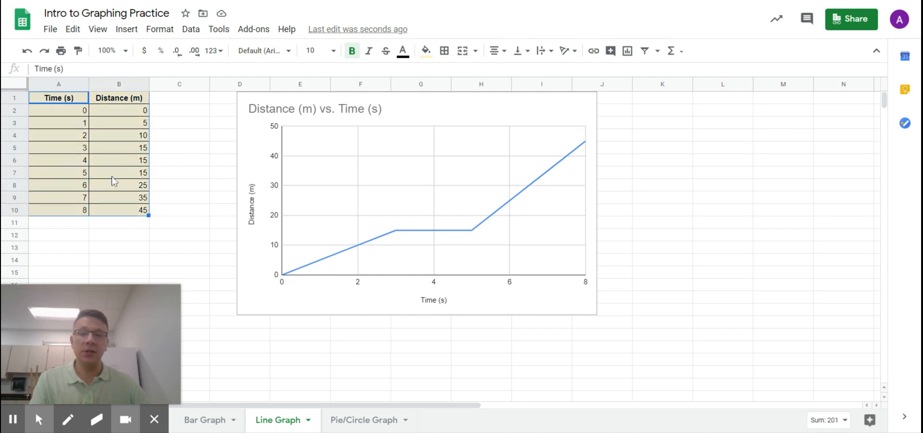
pyautogui.moveTo(678, 153); pyautogui.dragTo(734, 254)
pyautogui.moveTo(672, 150); pyautogui.dragTo(673, 253)
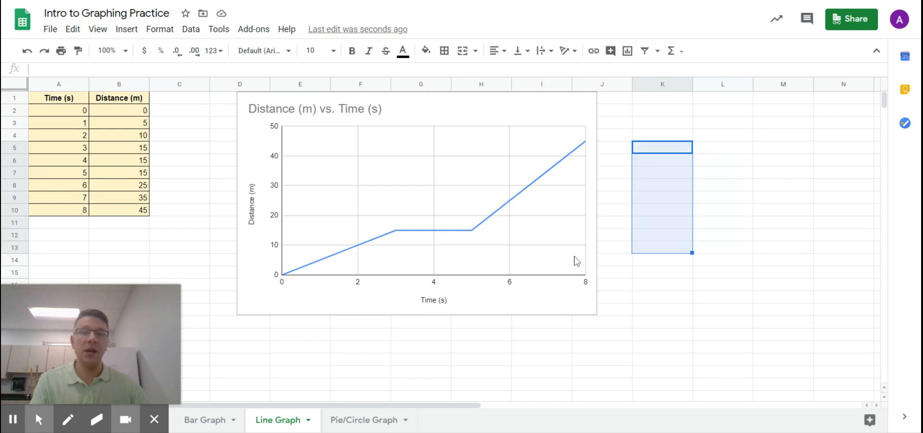
pyautogui.moveTo(68, 100); pyautogui.dragTo(80, 222)
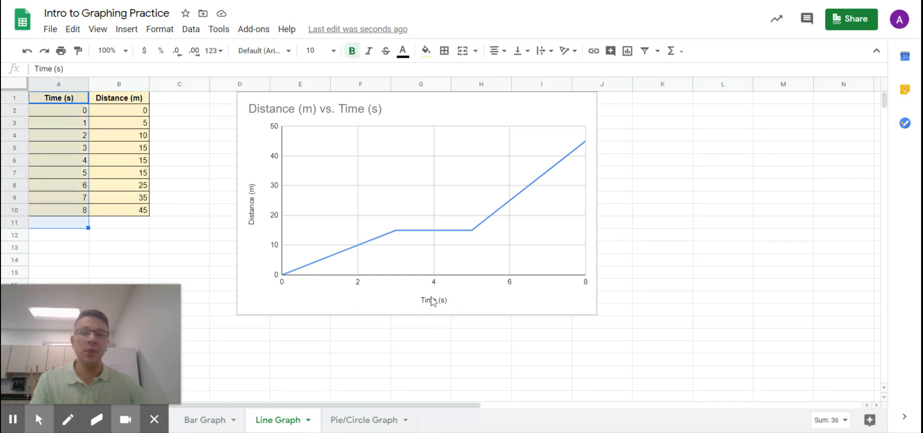
pyautogui.click(198, 215)
pyautogui.moveTo(119, 98); pyautogui.dragTo(122, 213)
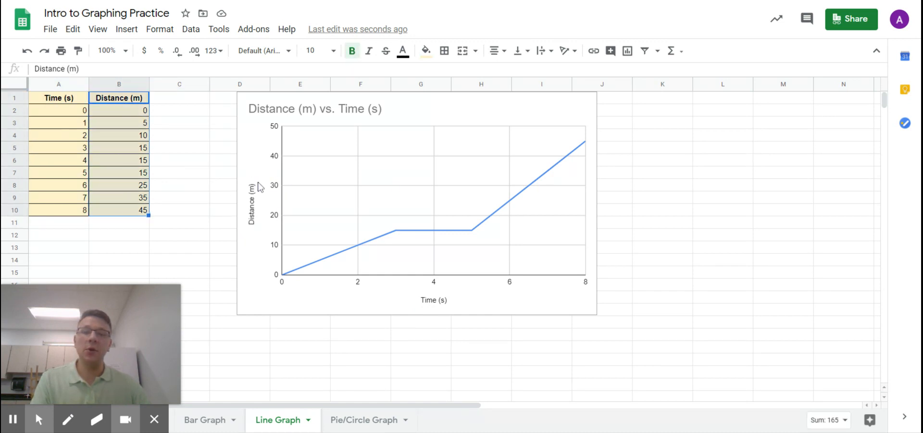
# Remove the units from the line graph's chart title so it reads "Distance vs. Time".
pyautogui.click(470, 107)
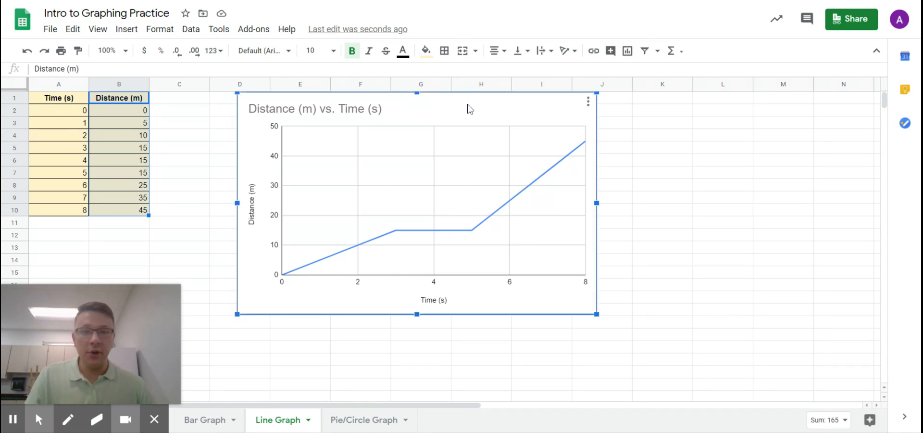
pyautogui.doubleClick(411, 169)
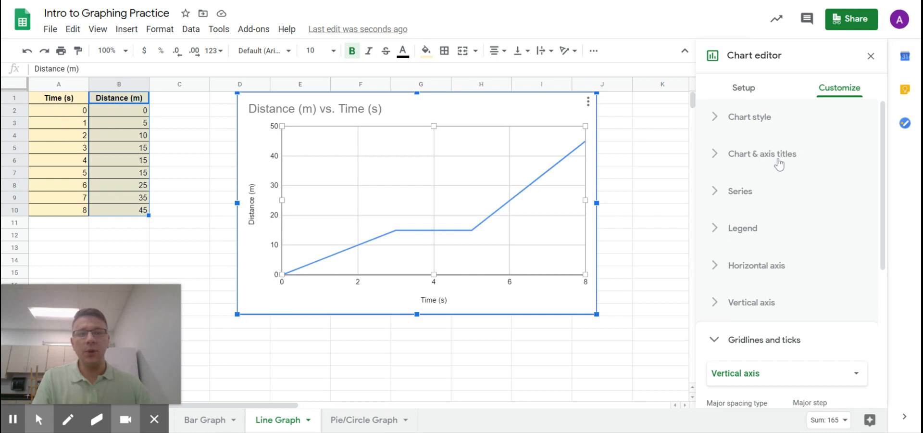
pyautogui.click(759, 156)
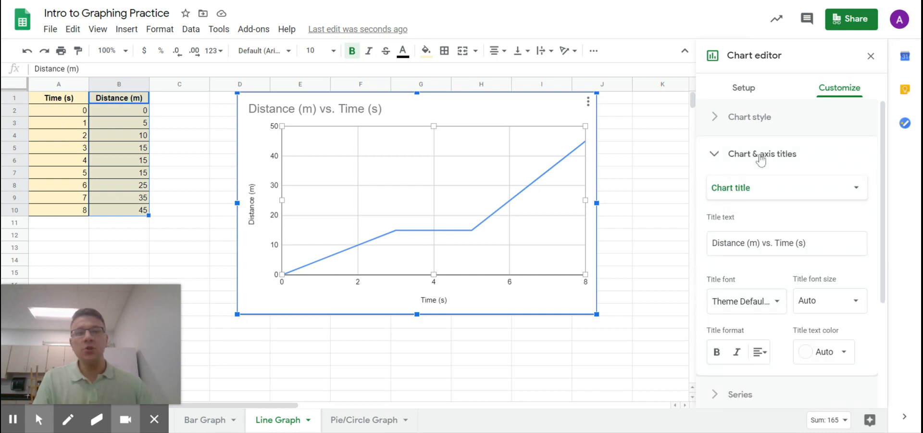
pyautogui.scroll(-1, 783, 152)
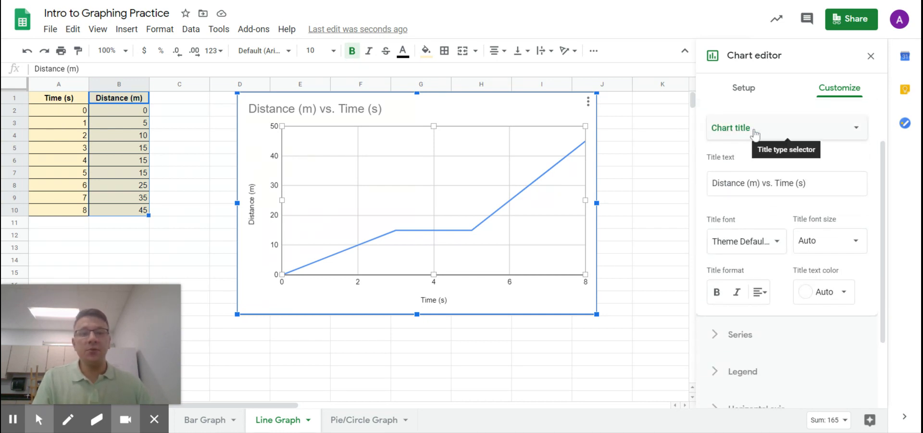
pyautogui.moveTo(810, 183); pyautogui.dragTo(685, 188)
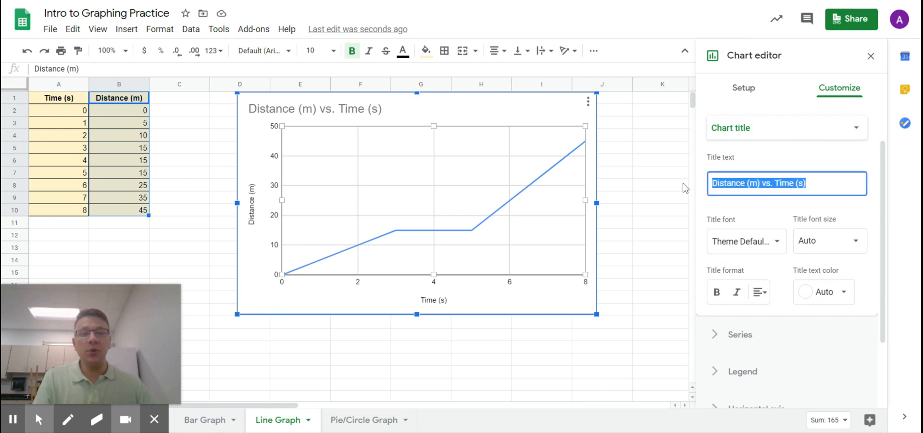
pyautogui.click(824, 185)
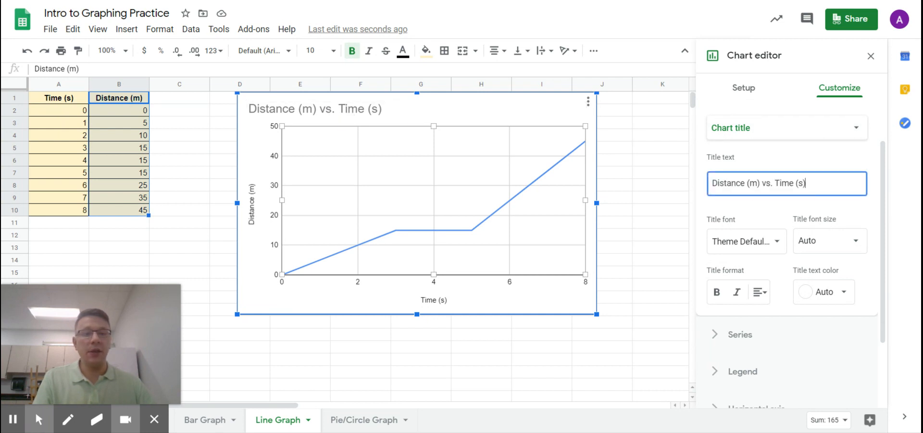
pyautogui.click(319, 111)
pyautogui.click(313, 109)
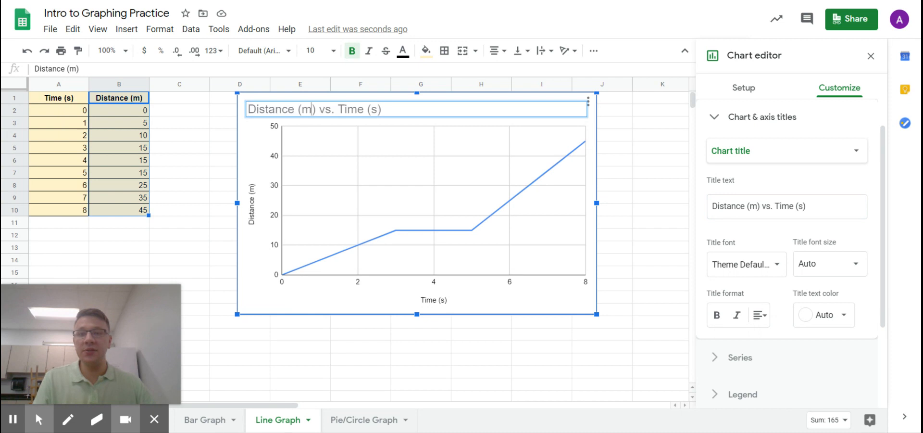
pyautogui.press('BackSpace')
pyautogui.press('BackSpace')
pyautogui.press('BackSpace')
pyautogui.press('BackSpace')
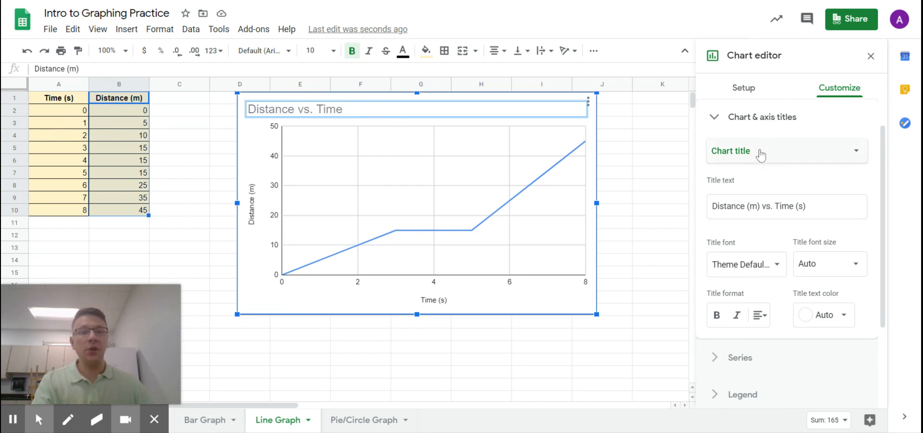
pyautogui.press('Return')
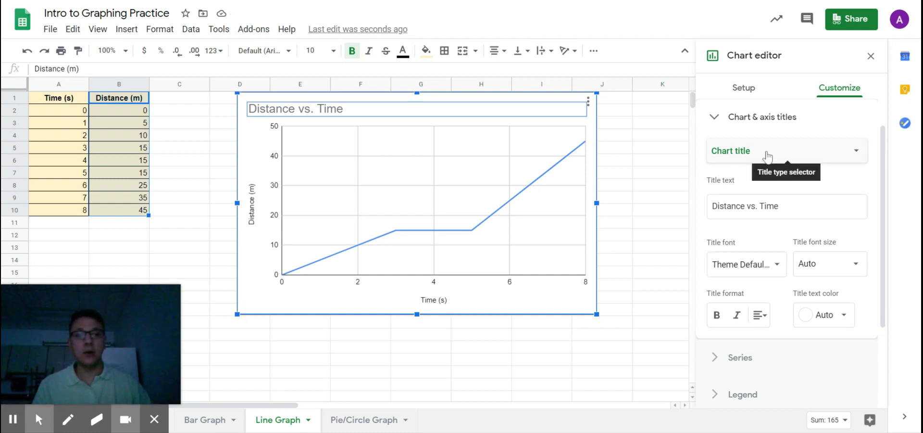
# Check which title types the chart offers and compare the distance values in B2:B9 with the plotted line.
pyautogui.click(766, 153)
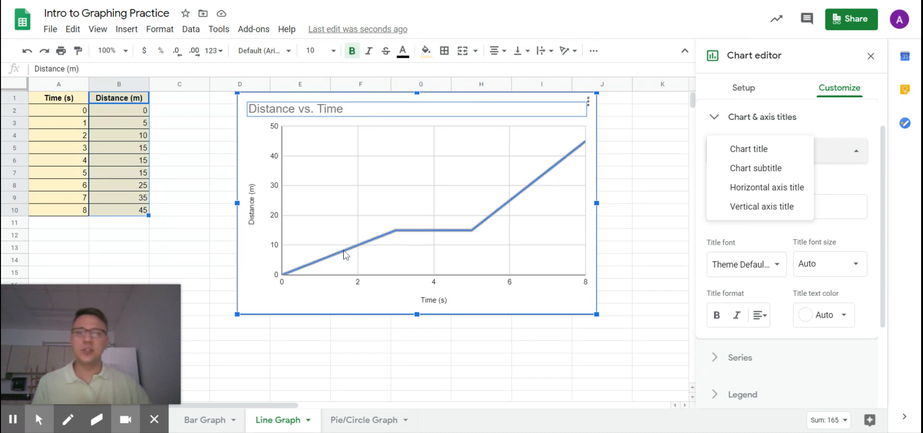
pyautogui.click(362, 351)
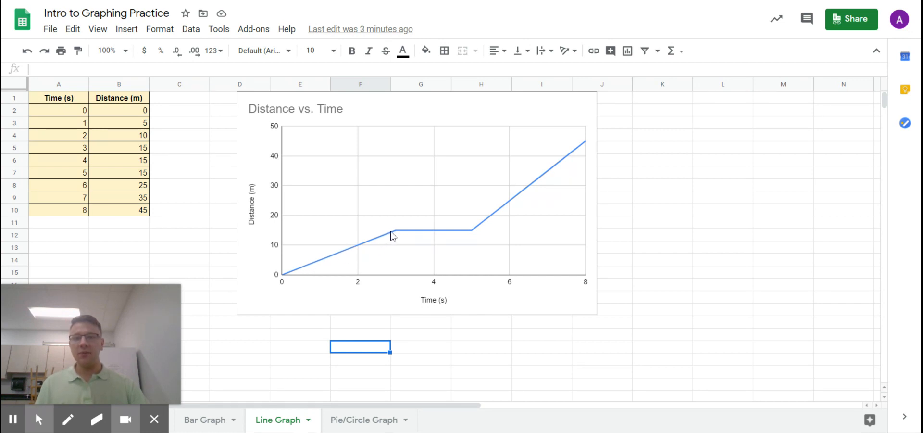
pyautogui.moveTo(130, 115); pyautogui.dragTo(130, 197)
pyautogui.click(426, 236)
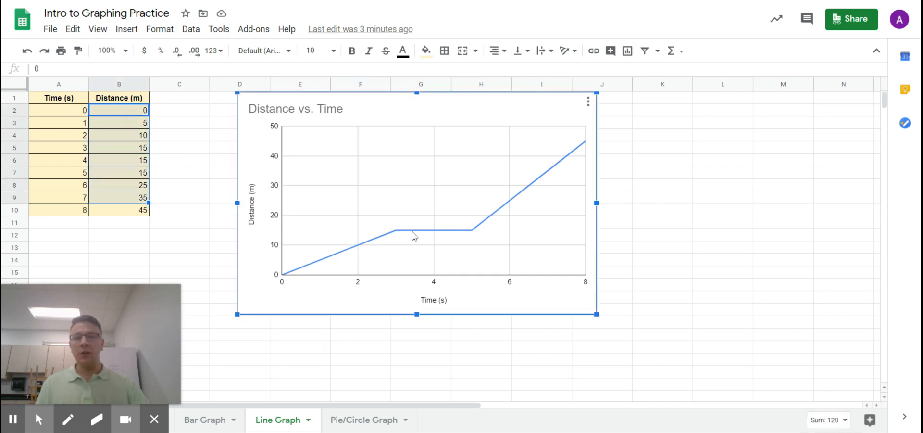
pyautogui.moveTo(398, 235)
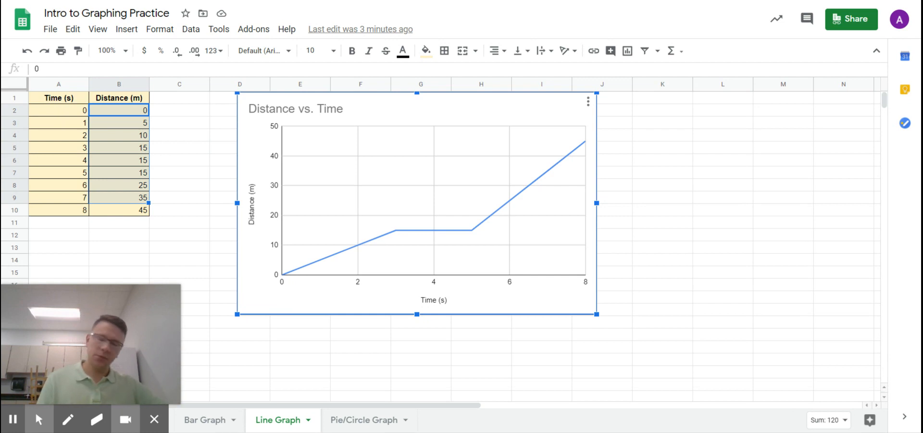
pyautogui.click(632, 310)
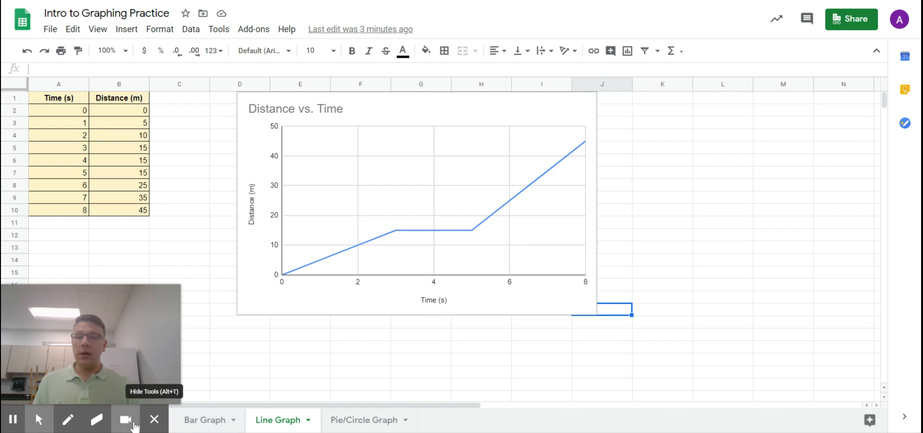
# Copy Data Set 2's skittle colors and counts from D4:E9 of the directions sheet into A1 of the Bar Graph sheet.
pyautogui.click(174, 423)
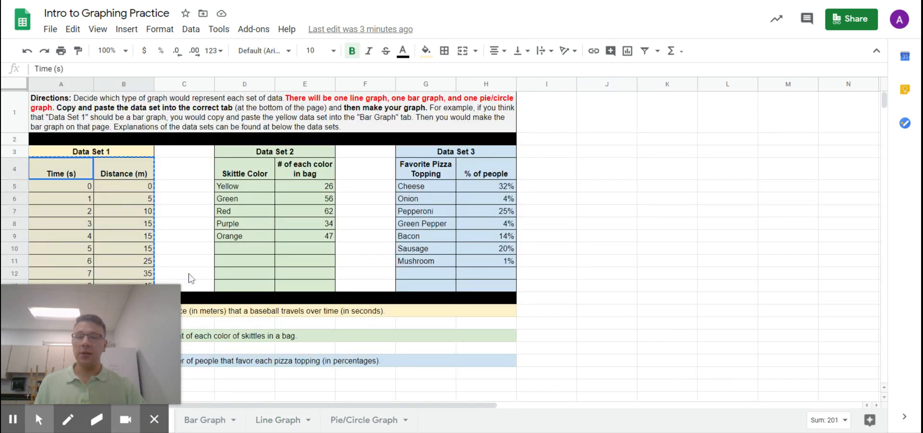
pyautogui.moveTo(85, 349); pyautogui.dragTo(789, 354)
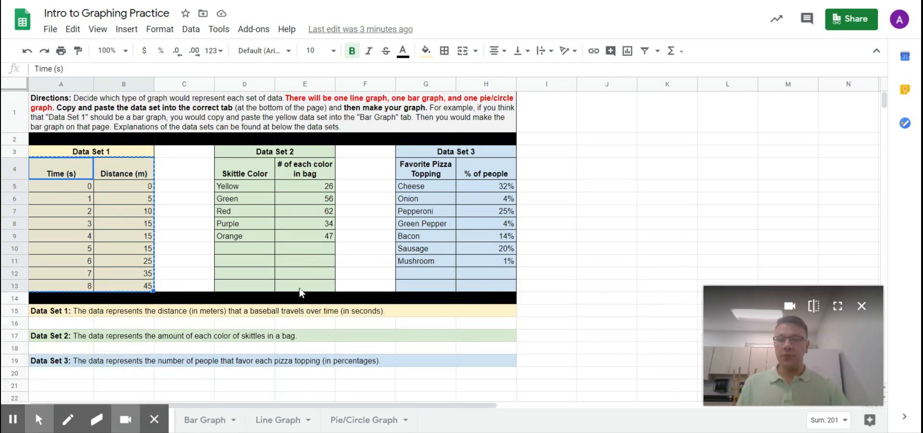
pyautogui.click(242, 172)
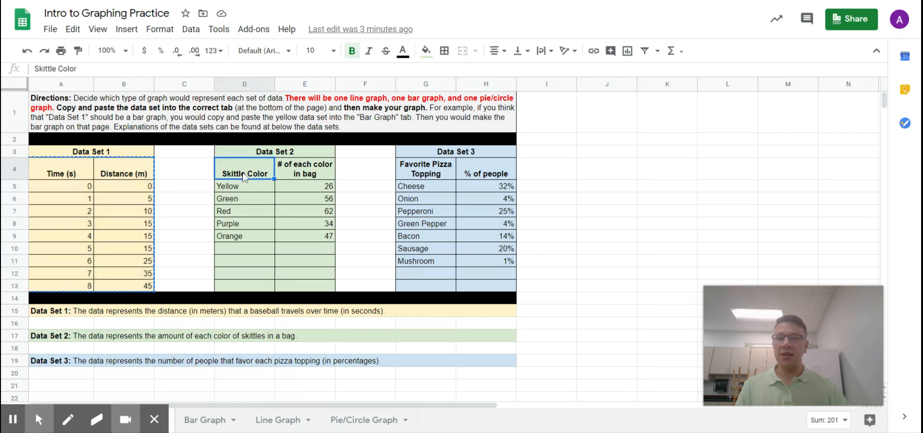
pyautogui.moveTo(236, 175)
pyautogui.mouseDown()
pyautogui.moveTo(301, 208)
pyautogui.moveTo(312, 236)
pyautogui.mouseUp()
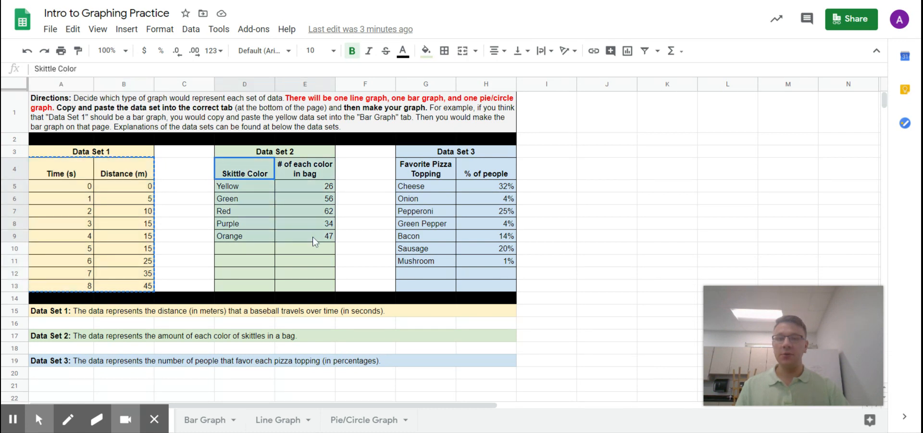
pyautogui.click(366, 223)
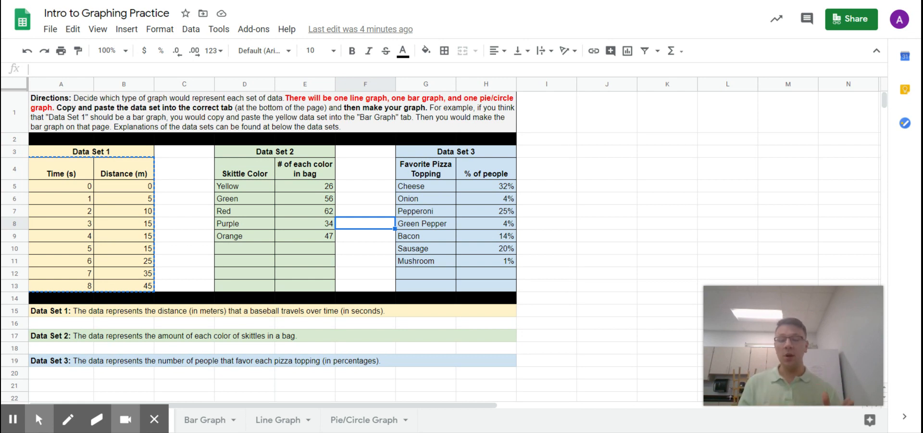
pyautogui.moveTo(236, 173); pyautogui.dragTo(316, 240)
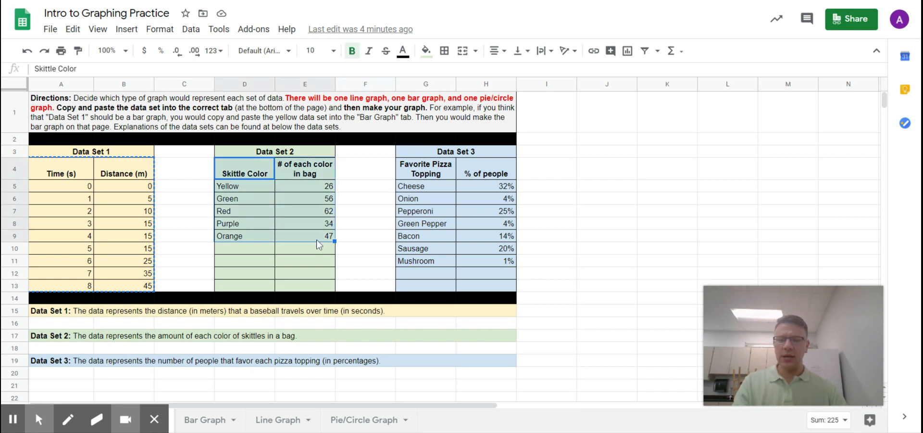
pyautogui.hotkey('ctrl', 'c')
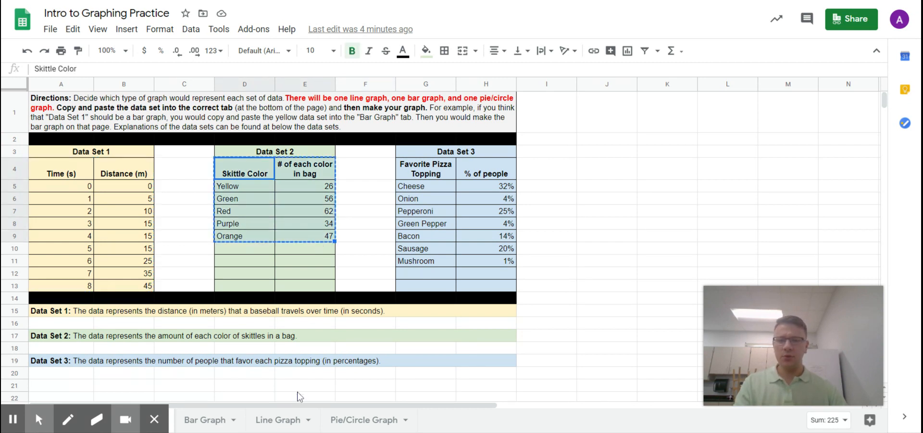
pyautogui.click(214, 421)
pyautogui.hotkey('ctrl', 'v')
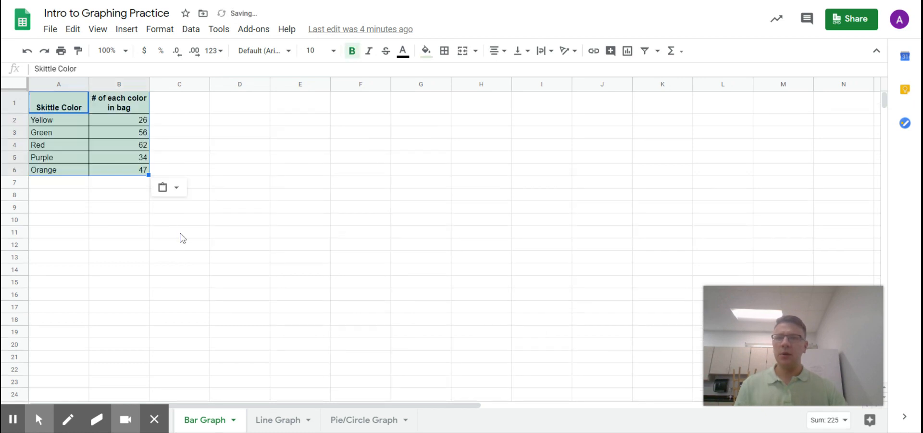
pyautogui.click(179, 232)
# Insert a chart from A1:B6 on the Bar Graph sheet and compare its axes with the skittle color and count columns.
pyautogui.moveTo(54, 105); pyautogui.dragTo(124, 171)
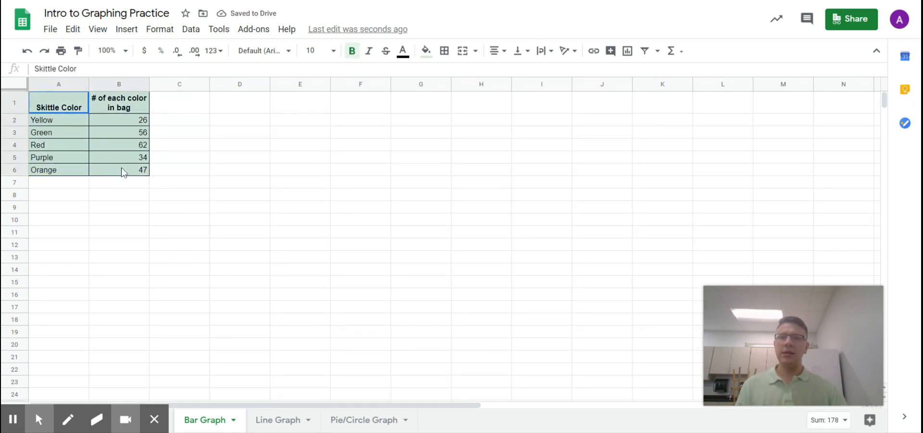
pyautogui.click(627, 51)
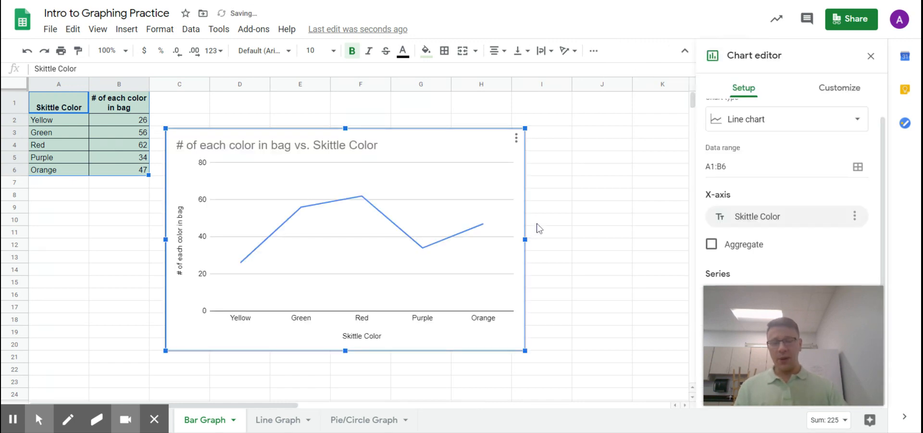
pyautogui.moveTo(64, 102); pyautogui.dragTo(61, 172)
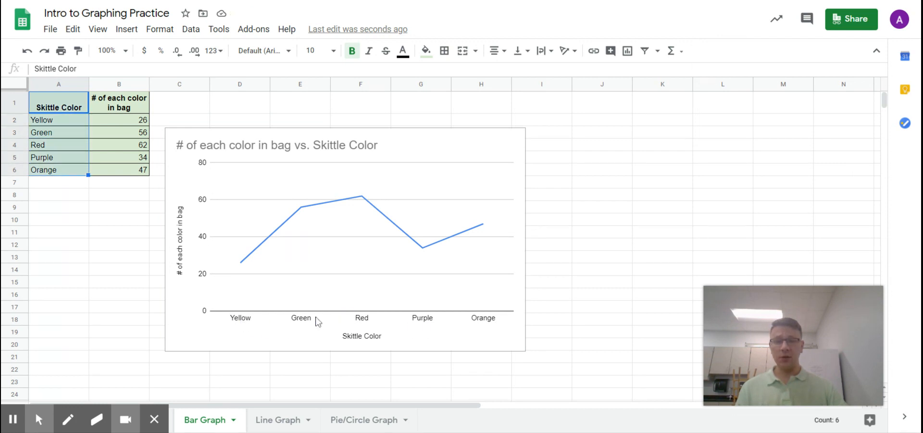
pyautogui.moveTo(132, 100); pyautogui.dragTo(126, 171)
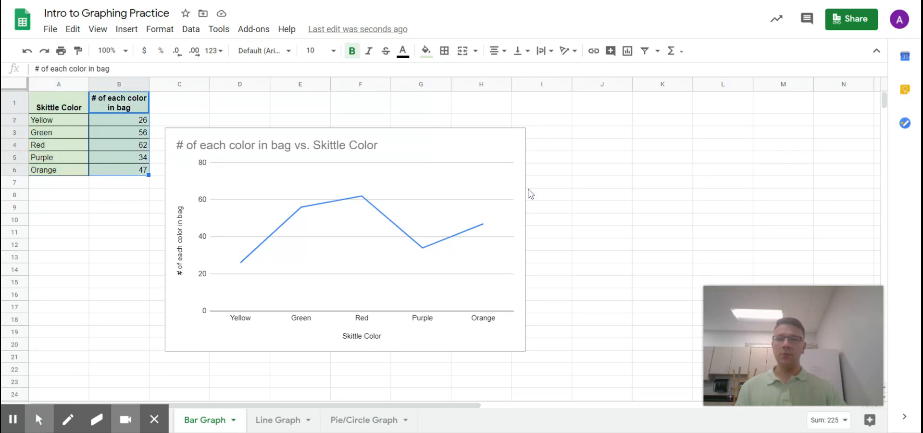
pyautogui.click(610, 159)
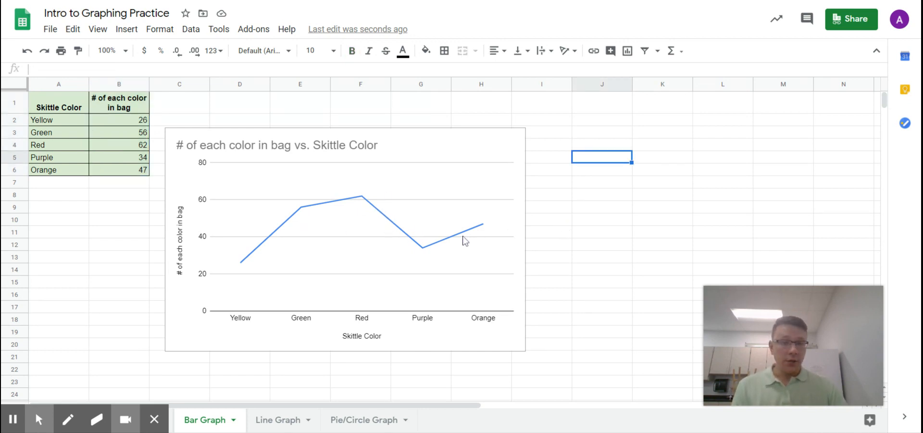
# Move the skittle chart beside the data table, spanning about columns D to J, and open its setup options.
pyautogui.moveTo(792, 347); pyautogui.dragTo(90, 348)
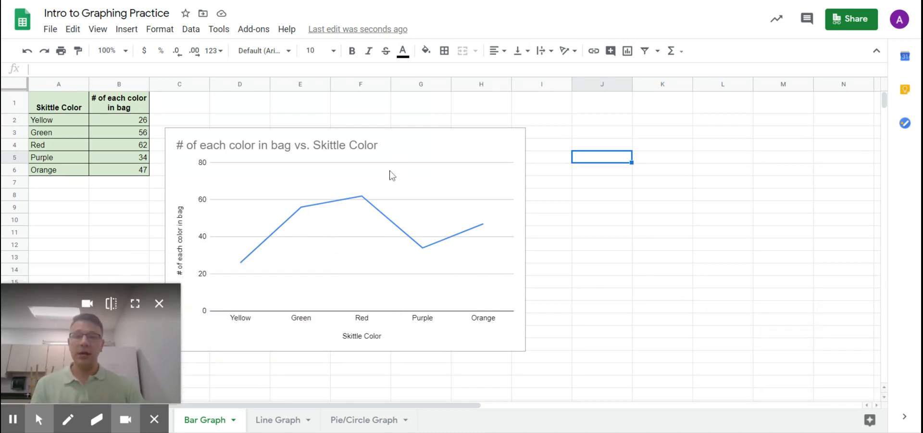
pyautogui.click(416, 192)
pyautogui.doubleClick(489, 128)
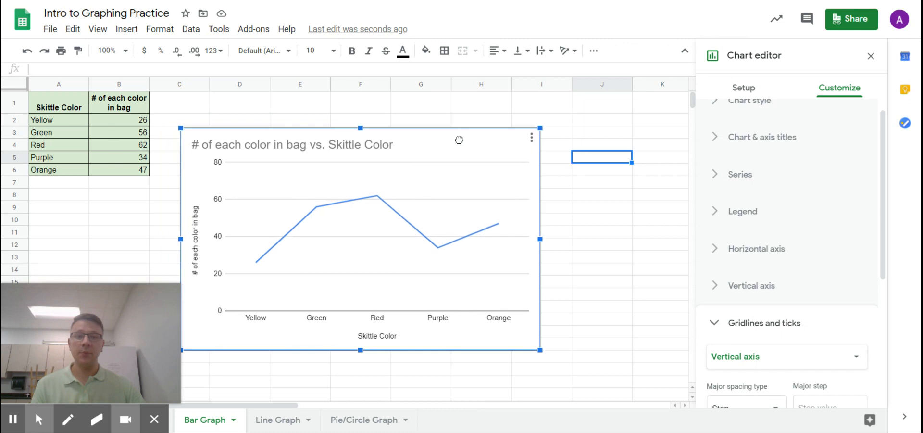
pyautogui.click(745, 89)
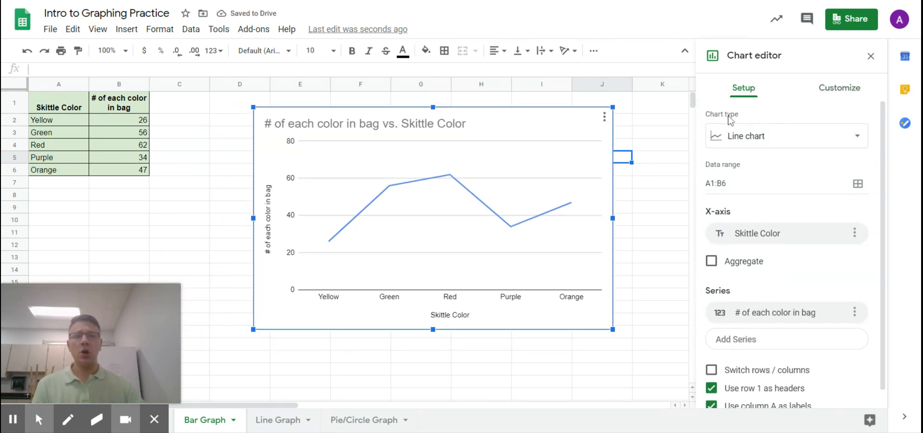
# Change the skittle chart to a column chart and set its title to "# of each color skittles in bag".
pyautogui.click(729, 137)
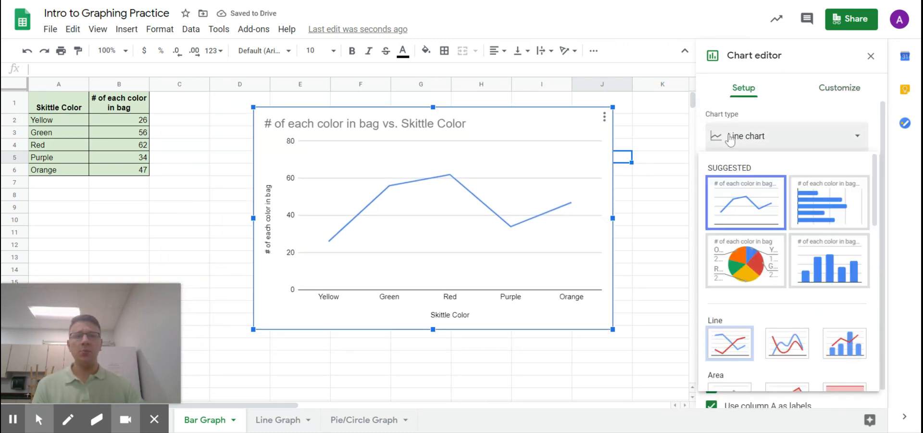
pyautogui.click(824, 265)
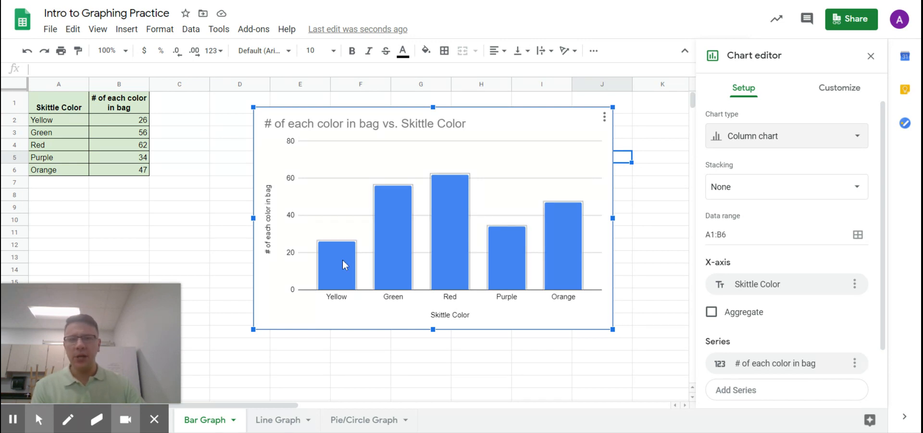
pyautogui.click(447, 127)
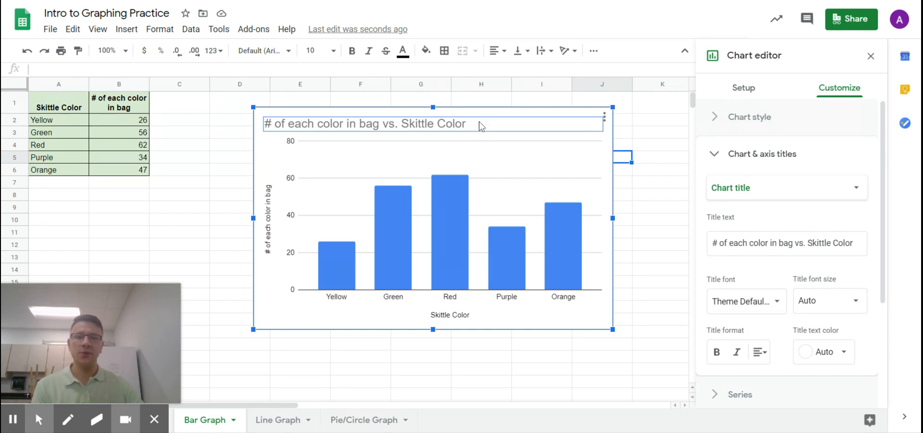
pyautogui.doubleClick(479, 122)
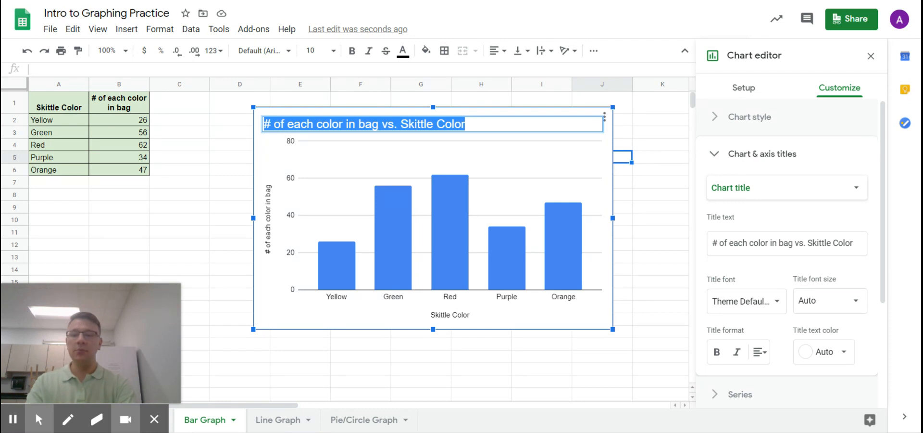
pyautogui.write('# o')
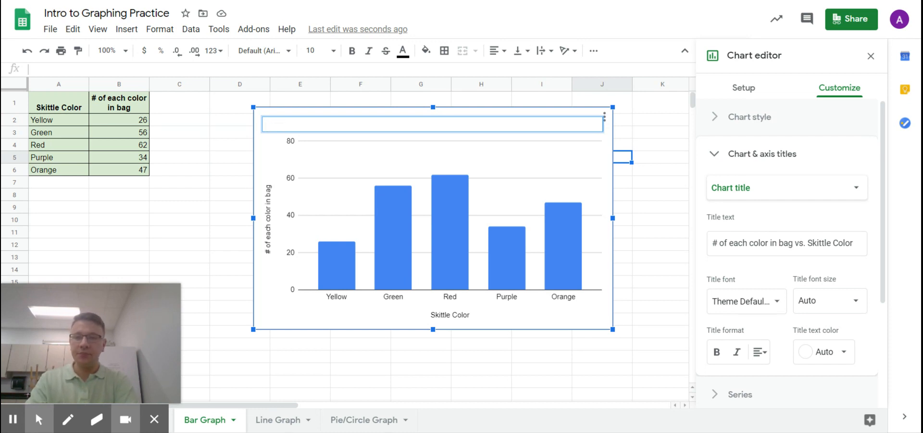
pyautogui.write('each color skittles in bag')
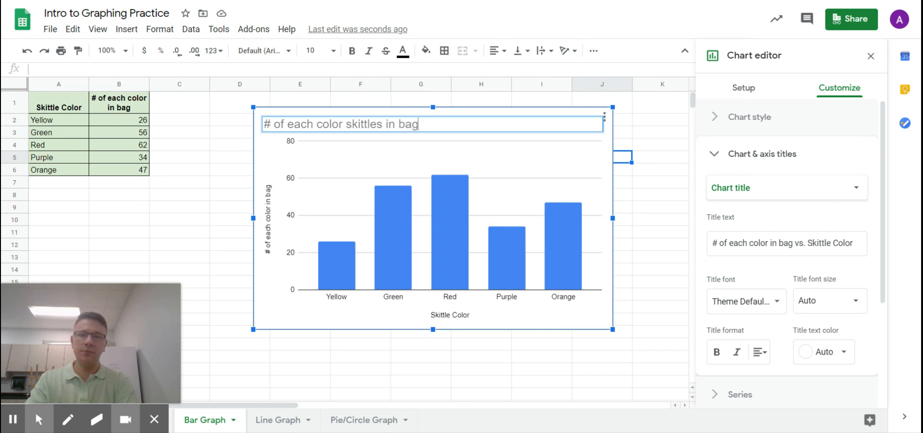
pyautogui.press('Return')
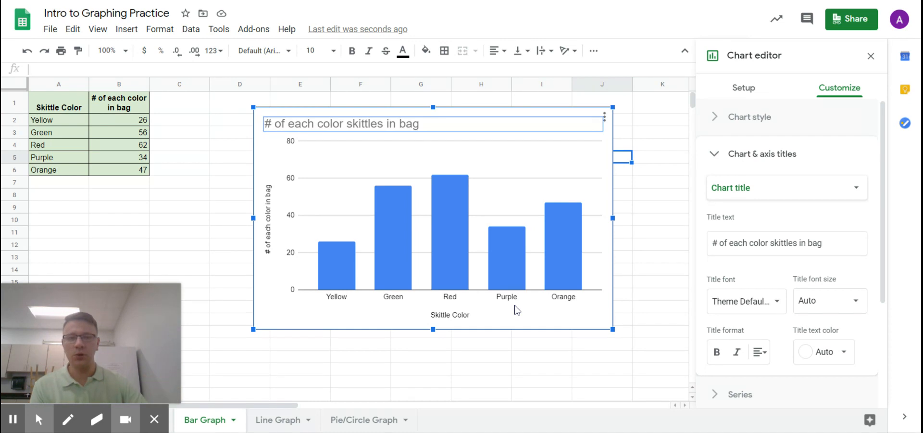
# Color the chart's Yellow bar yellow and its Green bar bright green.
pyautogui.click(719, 153)
pyautogui.doubleClick(340, 262)
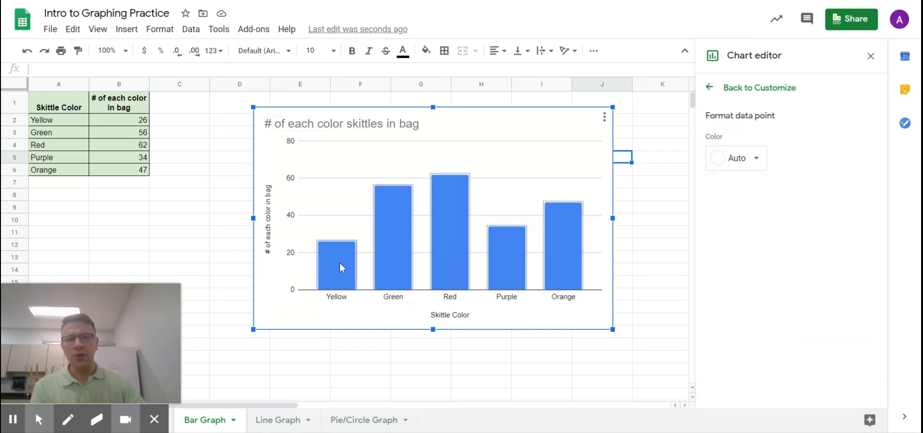
pyautogui.click(742, 164)
pyautogui.click(758, 219)
pyautogui.click(393, 255)
pyautogui.click(756, 164)
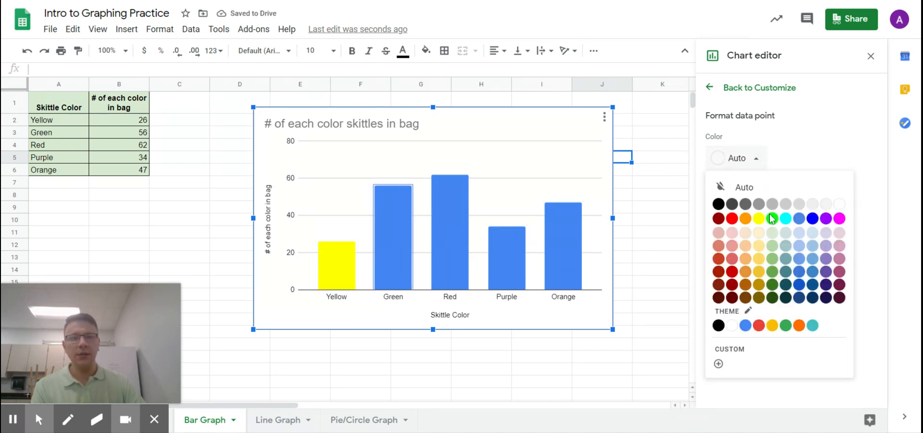
pyautogui.click(772, 219)
# Color the remaining bars to match their labels: Red in red, Purple in purple and Orange in orange.
pyautogui.click(451, 238)
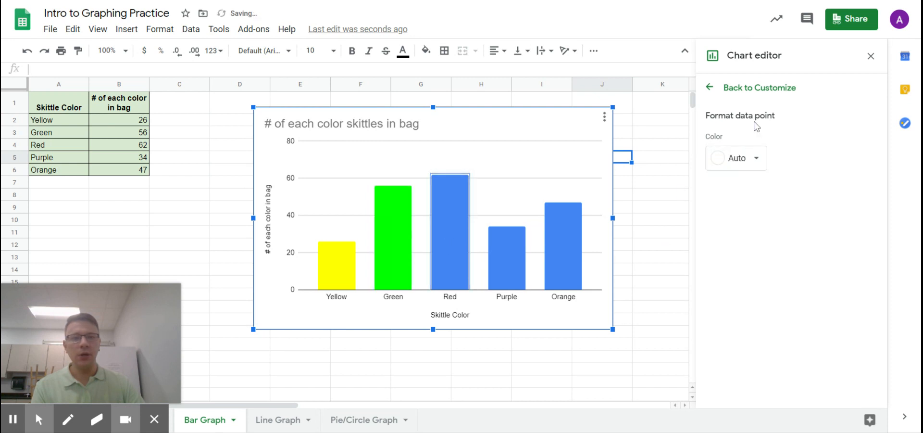
pyautogui.click(738, 158)
pyautogui.click(731, 219)
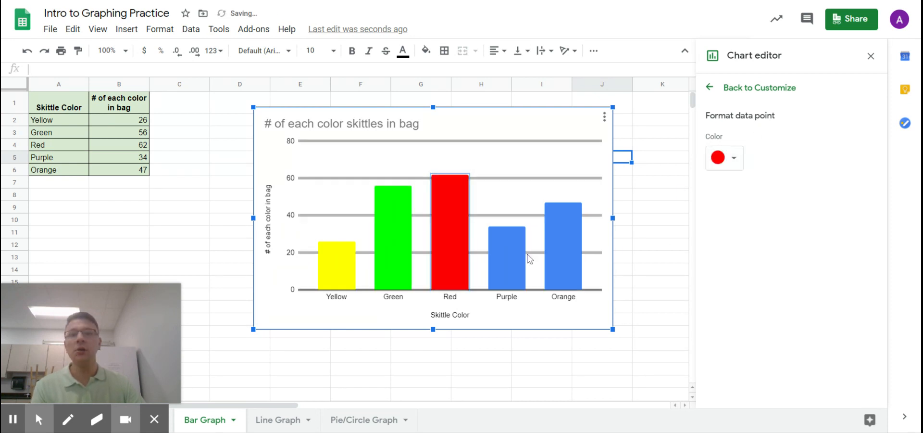
pyautogui.click(515, 265)
pyautogui.click(754, 164)
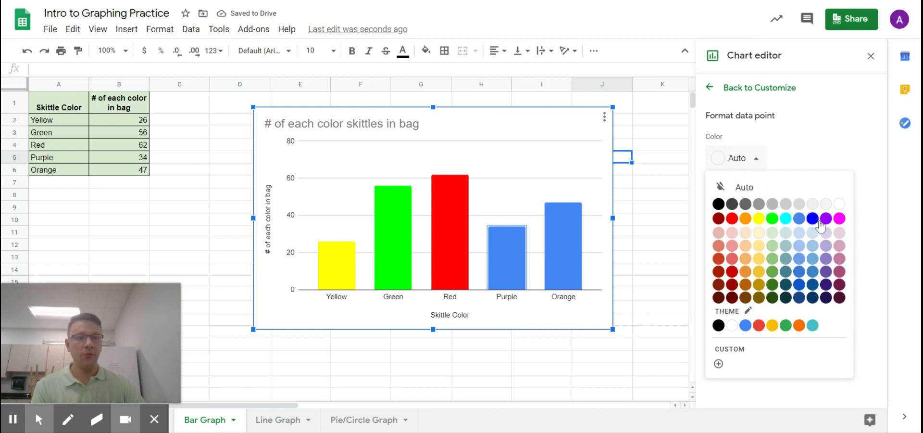
pyautogui.click(826, 219)
pyautogui.click(574, 241)
pyautogui.click(755, 161)
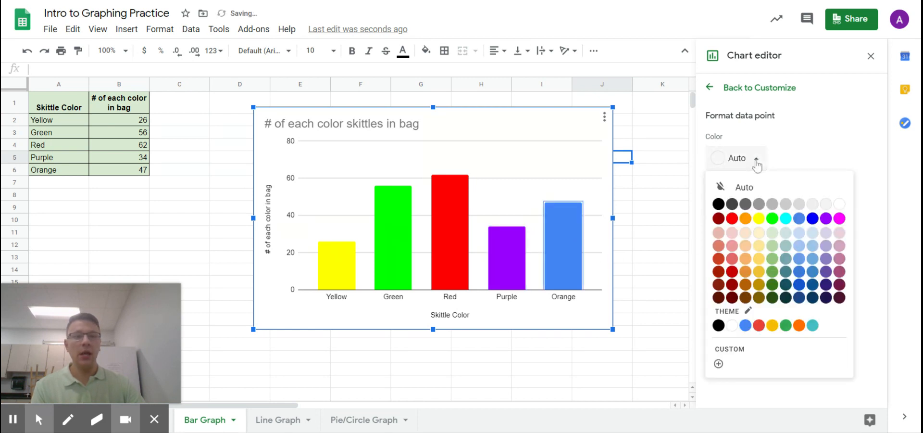
pyautogui.click(745, 218)
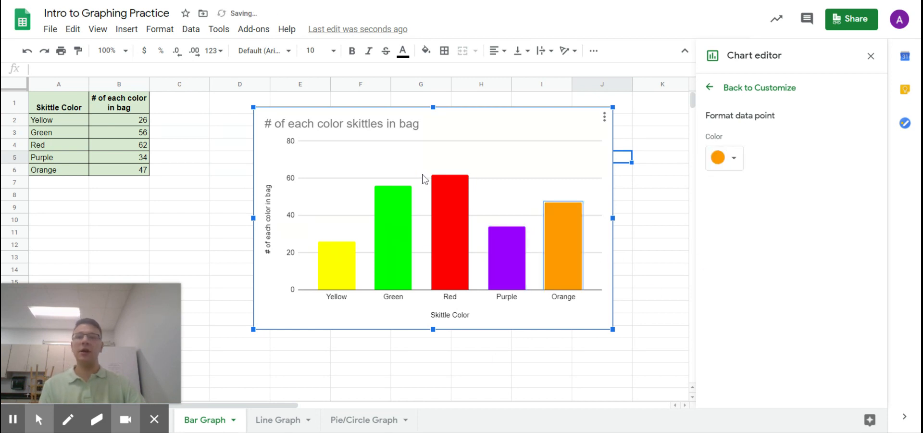
# Set the skittle chart's background color to light gray.
pyautogui.click(423, 125)
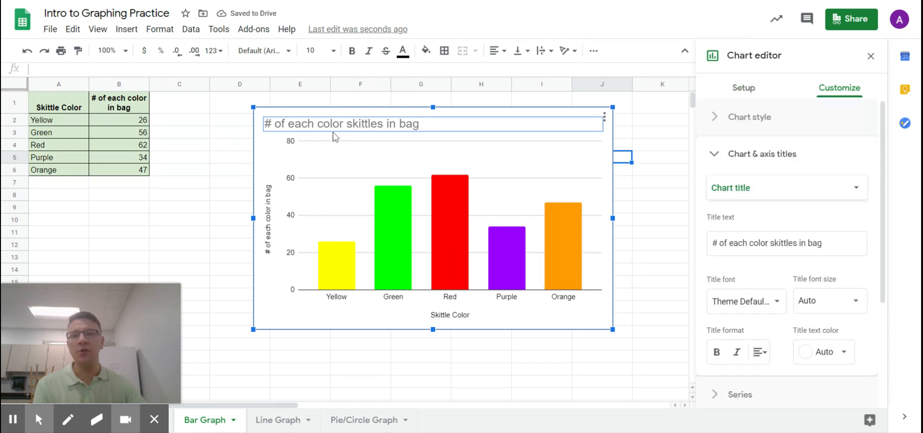
pyautogui.click(546, 357)
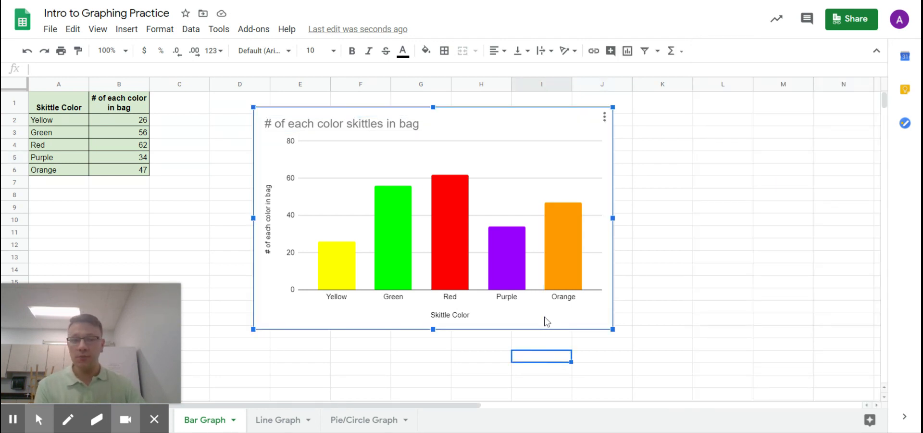
pyautogui.click(596, 318)
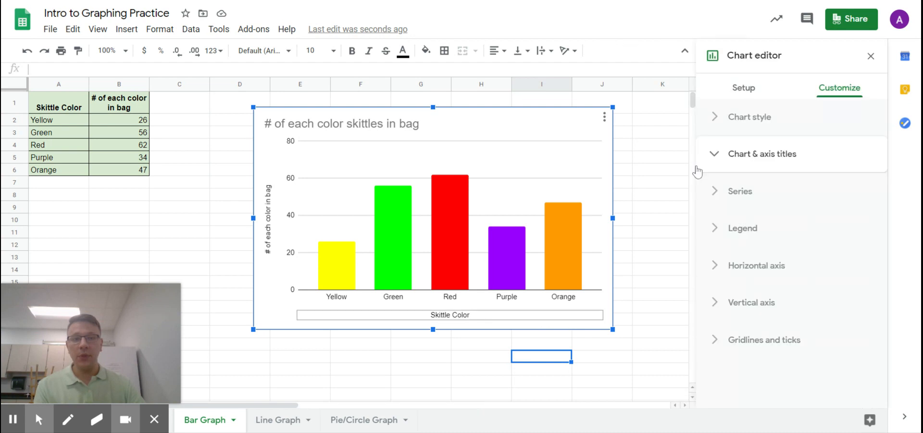
pyautogui.click(754, 119)
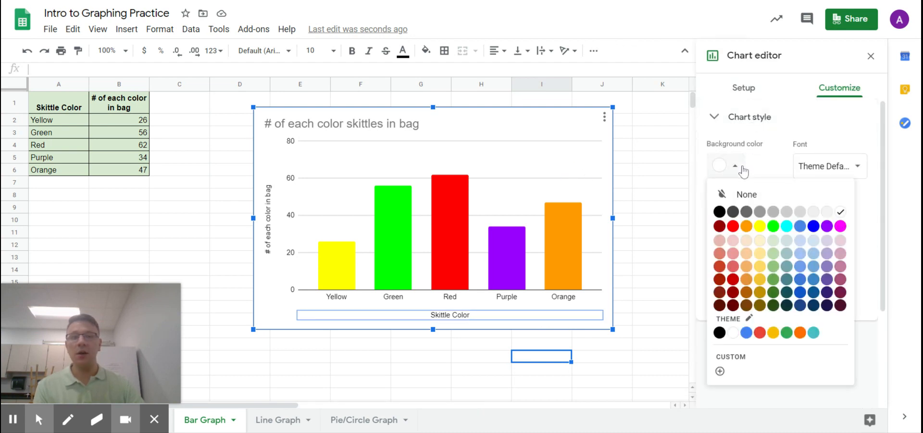
pyautogui.click(814, 212)
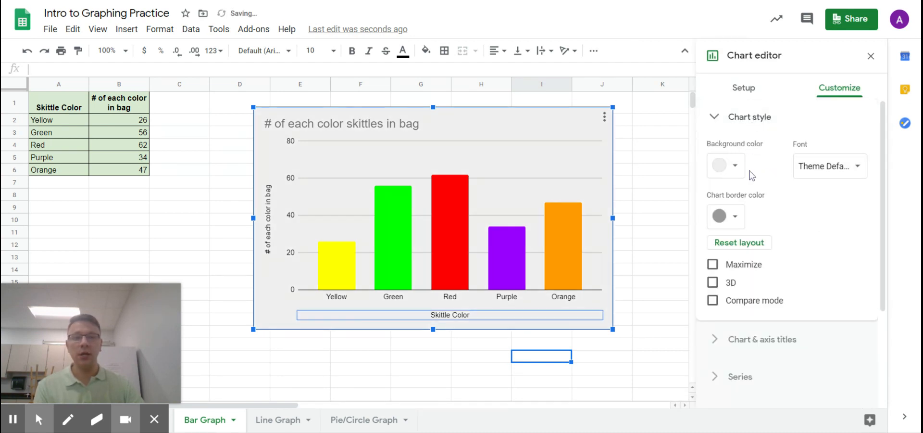
# Try a light yellow background on the skittle chart, return it to light gray and leave the chart's settings.
pyautogui.click(734, 168)
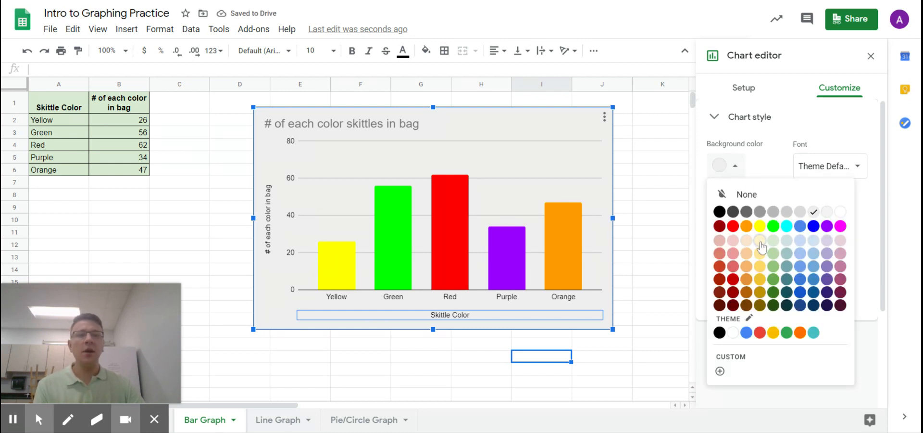
pyautogui.click(760, 241)
pyautogui.click(733, 169)
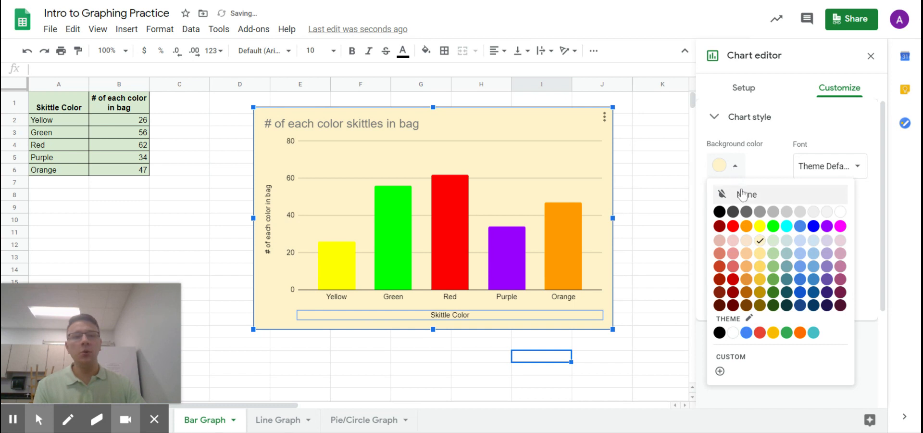
pyautogui.click(813, 212)
pyautogui.click(632, 199)
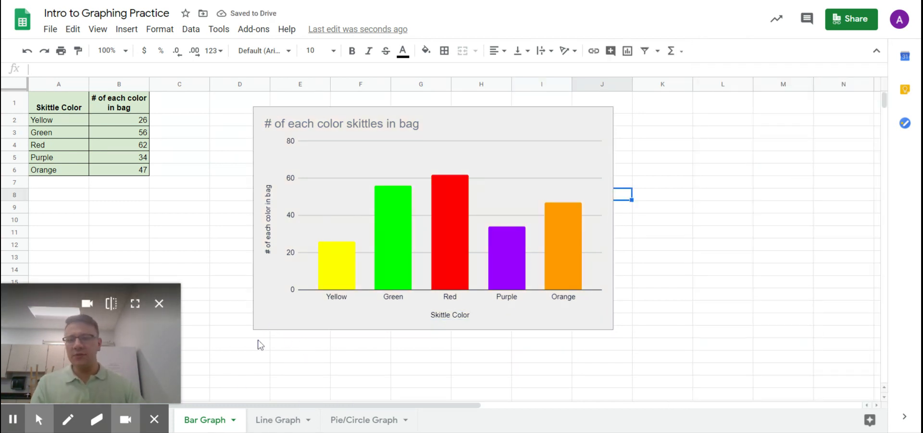
# Check the total of Data Set 3's percentages in H5:H11 on the directions sheet.
pyautogui.click(172, 424)
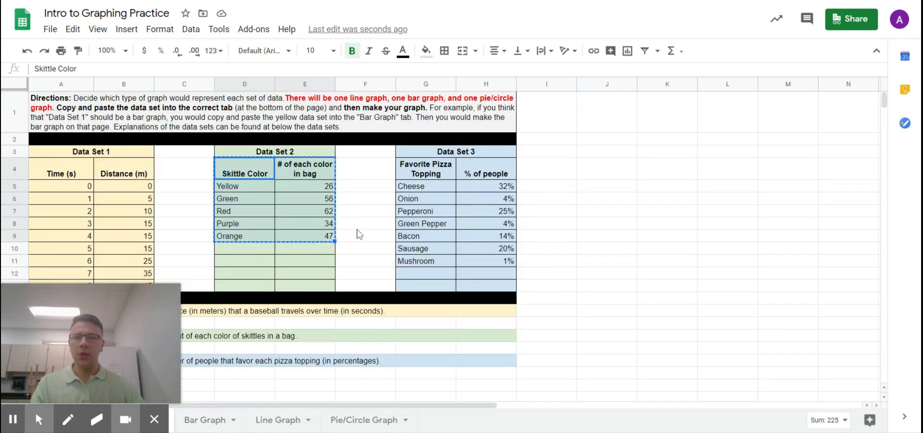
pyautogui.click(364, 211)
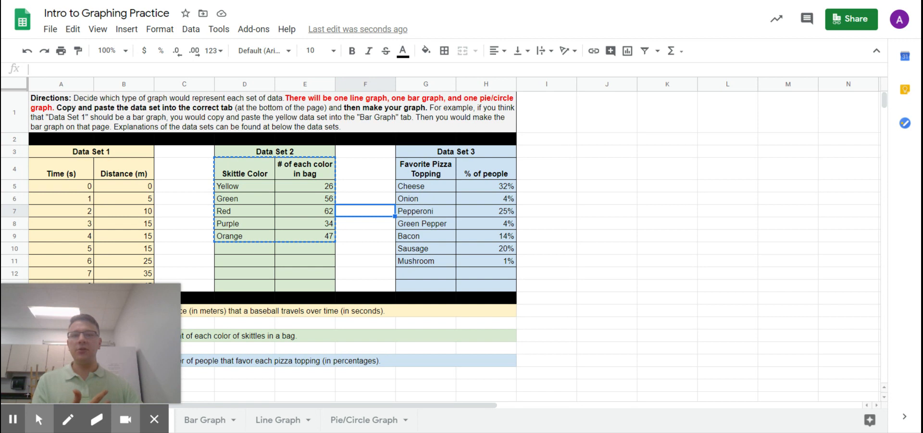
pyautogui.moveTo(489, 187); pyautogui.dragTo(490, 268)
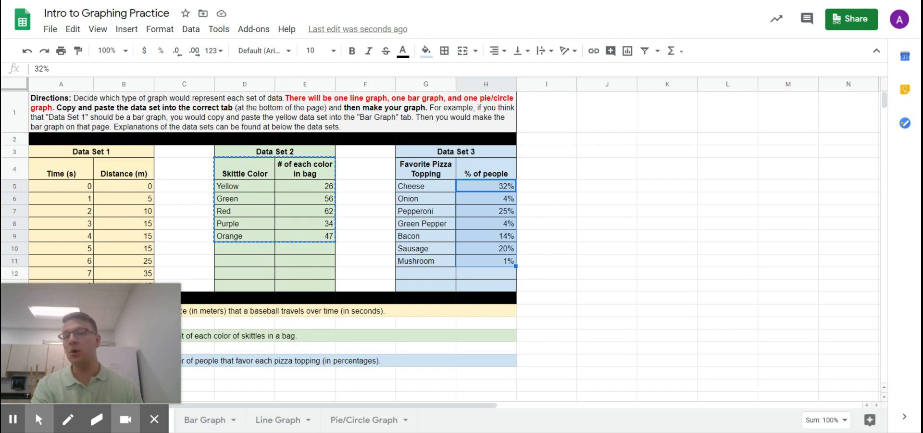
pyautogui.click(607, 285)
# Copy Data Set 3's pizza toppings and percentages from G4:H11 of the directions sheet into A1 of the Pie/Circle Graph sheet.
pyautogui.moveTo(425, 175); pyautogui.dragTo(485, 260)
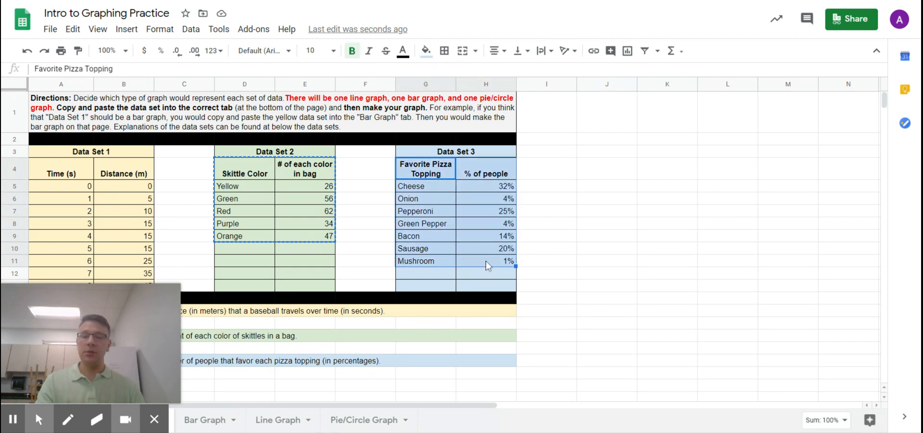
pyautogui.hotkey('ctrl', 'c')
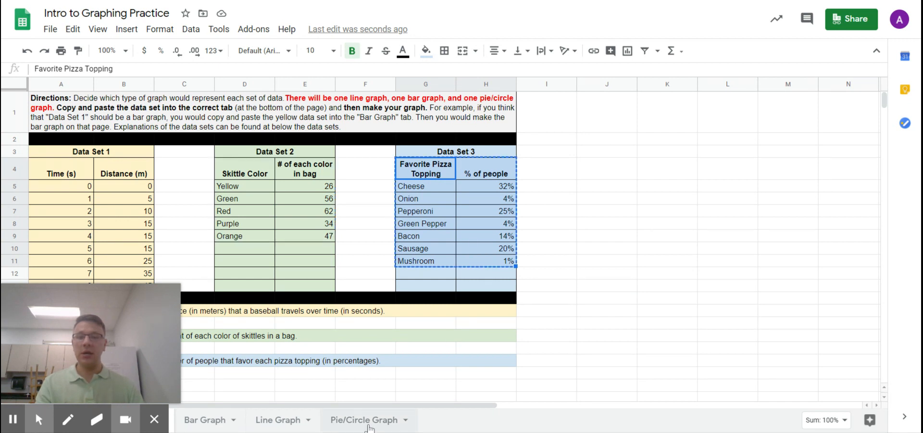
pyautogui.click(367, 420)
pyautogui.click(68, 102)
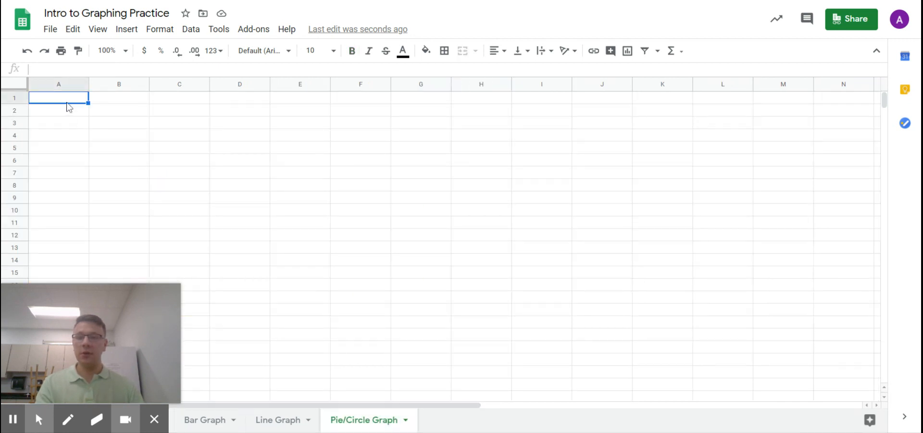
pyautogui.hotkey('ctrl', 'v')
pyautogui.click(299, 234)
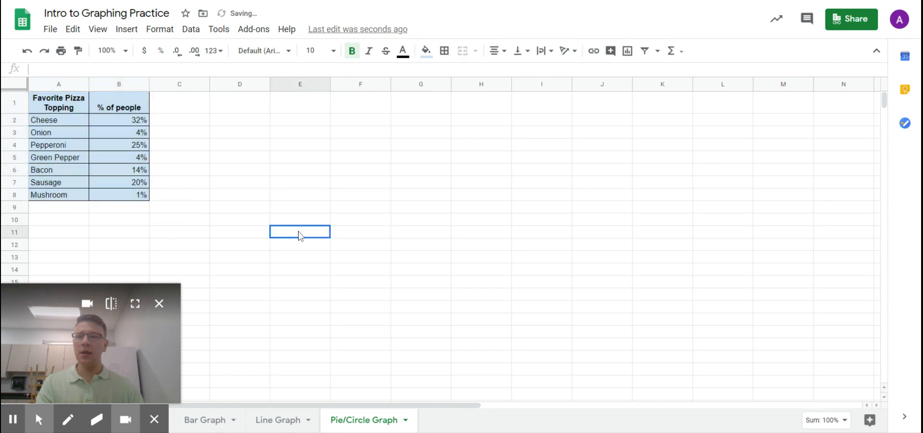
# Insert a chart from A1:B8 on the Pie/Circle Graph sheet and move it beside the table, spanning about columns D to J.
pyautogui.moveTo(62, 105); pyautogui.dragTo(139, 195)
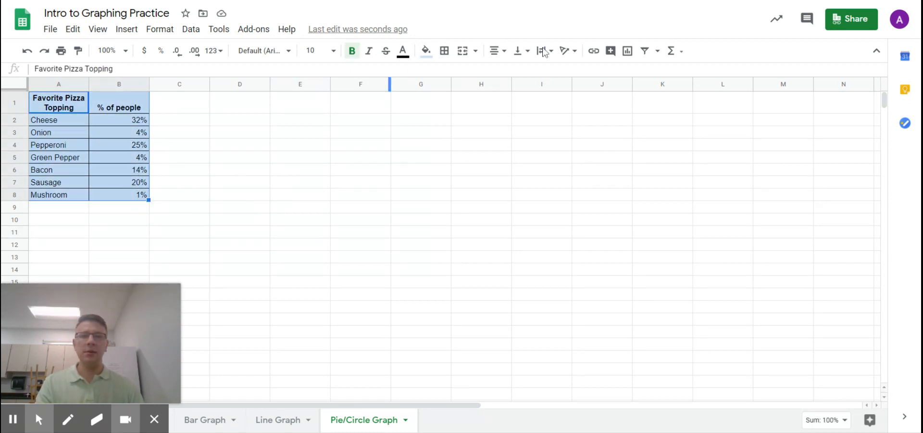
pyautogui.click(627, 51)
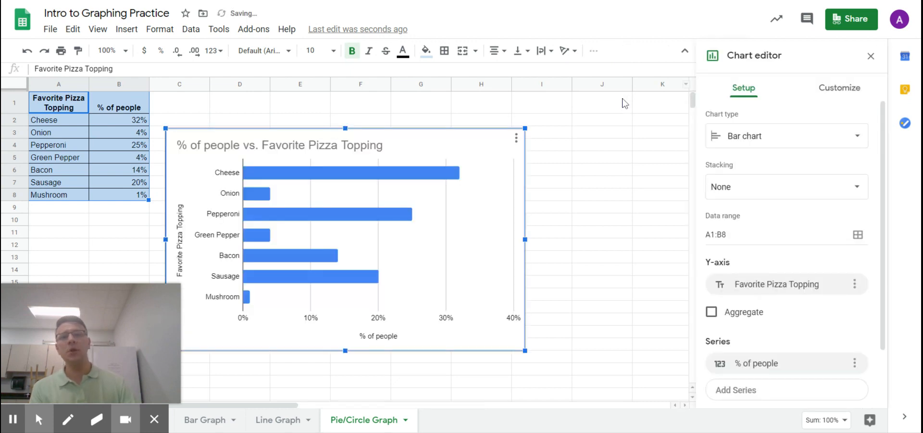
pyautogui.moveTo(443, 139); pyautogui.dragTo(528, 103)
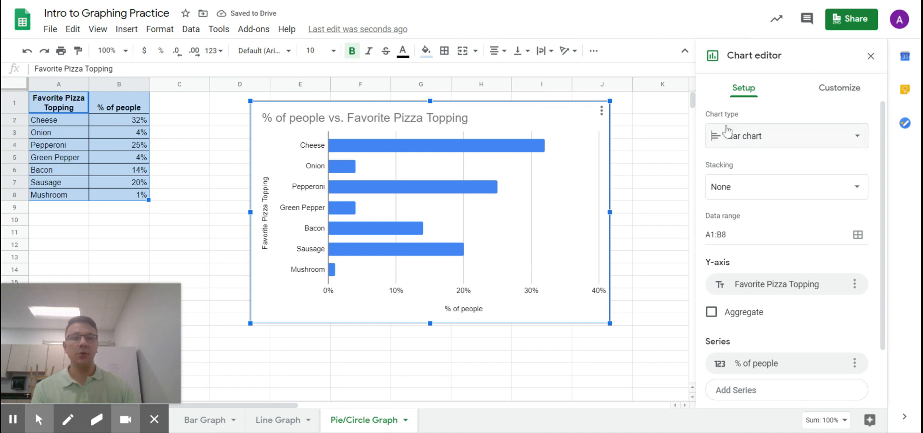
# Change the pizza topping chart's type to a standard pie chart.
pyautogui.click(728, 142)
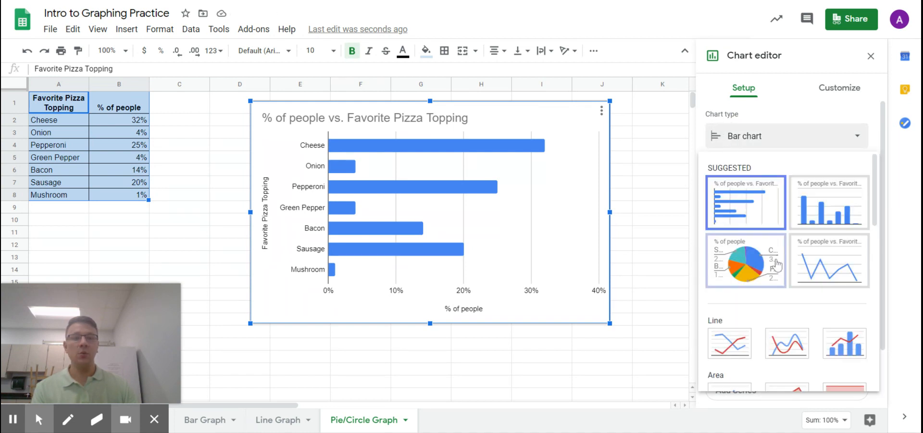
pyautogui.scroll(-7, 735, 246)
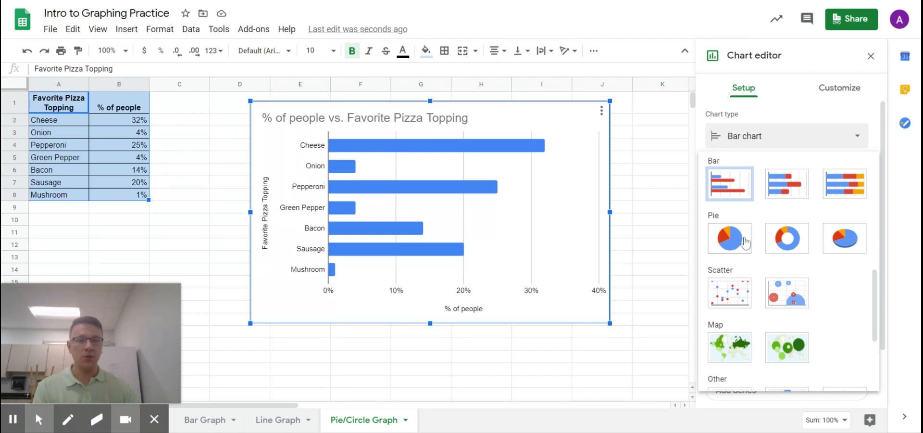
pyautogui.click(738, 242)
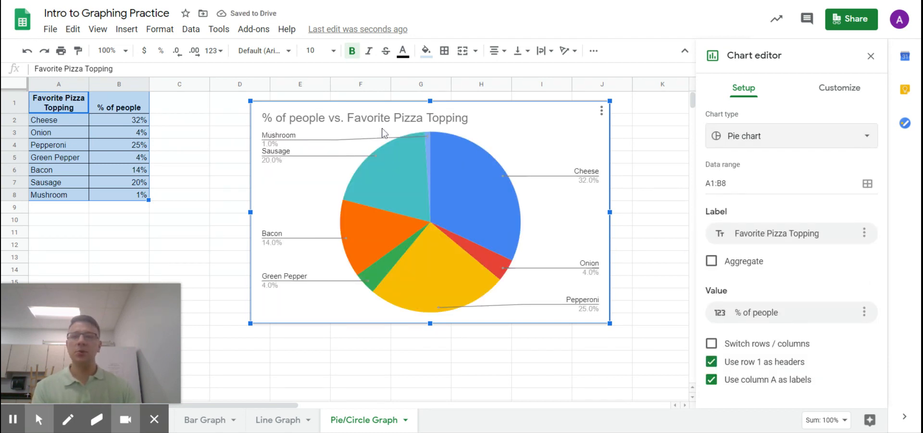
# Replace the pizza topping chart's title with "Favorite Pizza Toppings".
pyautogui.click(368, 120)
pyautogui.click(485, 123)
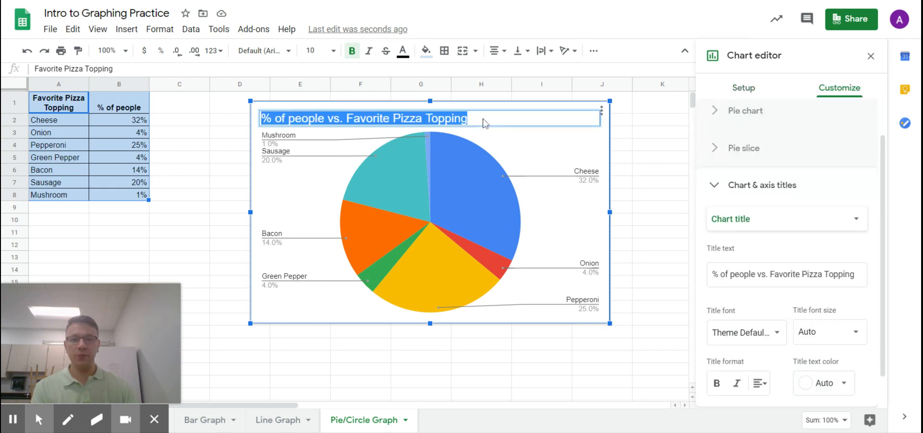
pyautogui.click(480, 120)
pyautogui.moveTo(468, 118); pyautogui.dragTo(340, 118)
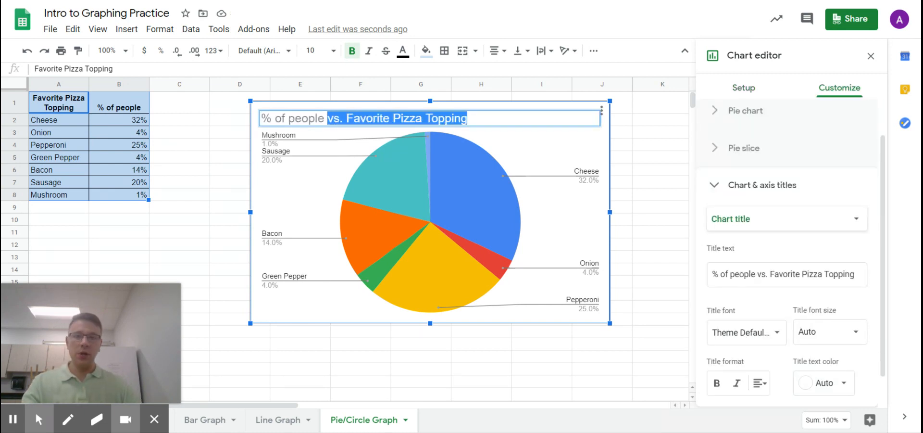
pyautogui.moveTo(467, 119); pyautogui.dragTo(216, 131)
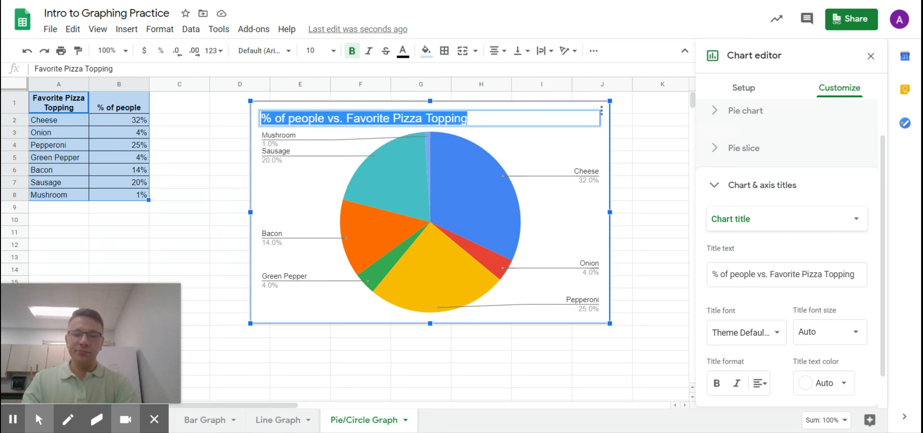
pyautogui.write('Fav')
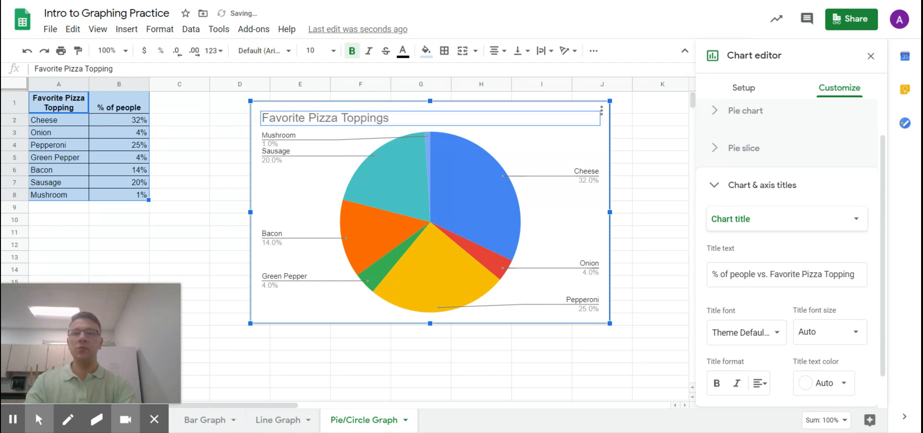
pyautogui.press('Return')
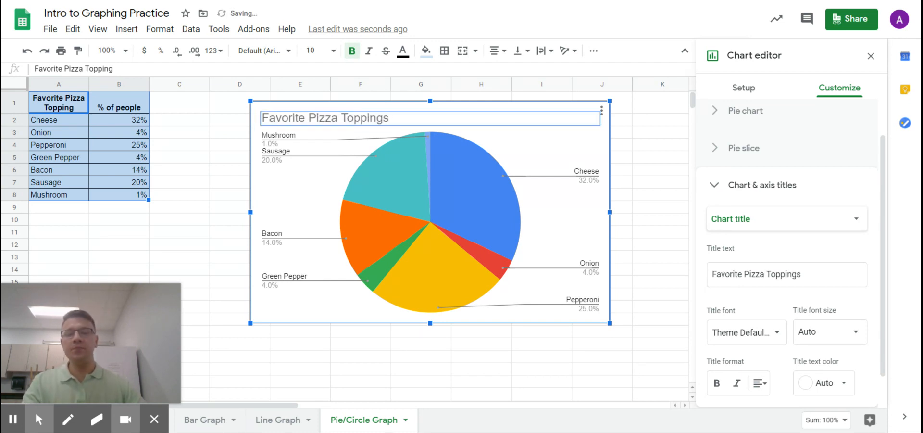
pyautogui.click(661, 162)
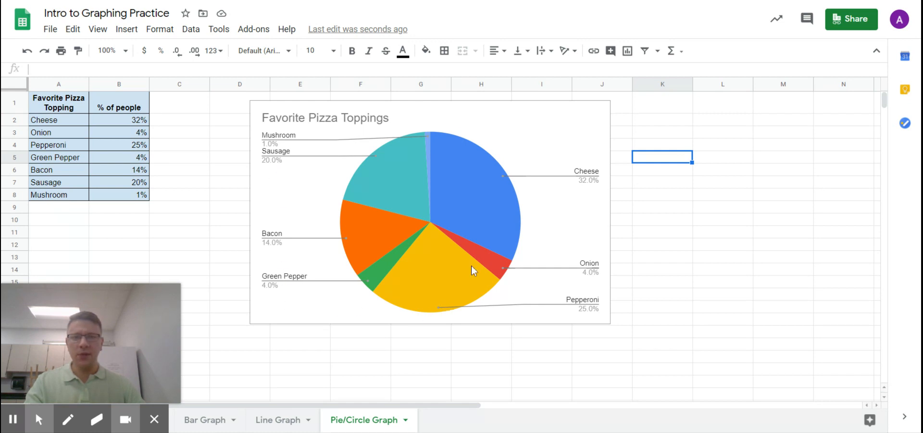
# Give the Favorite Pizza Toppings chart a light yellow border color and a light yellow background color.
pyautogui.click(483, 189)
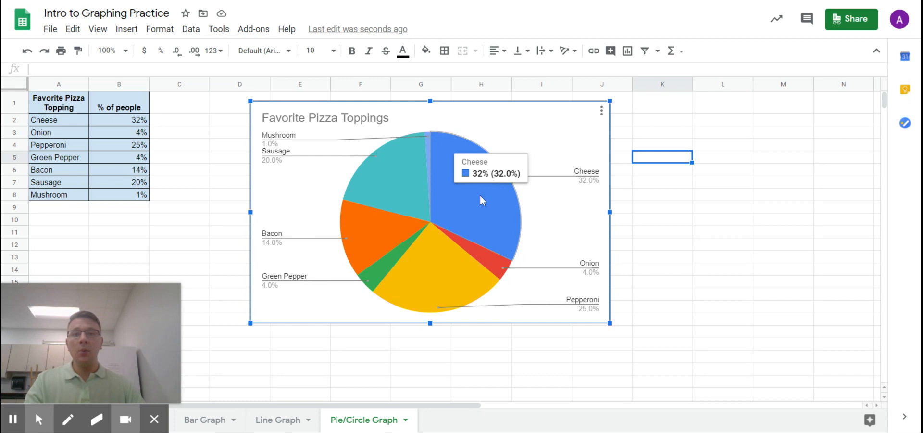
pyautogui.doubleClick(532, 124)
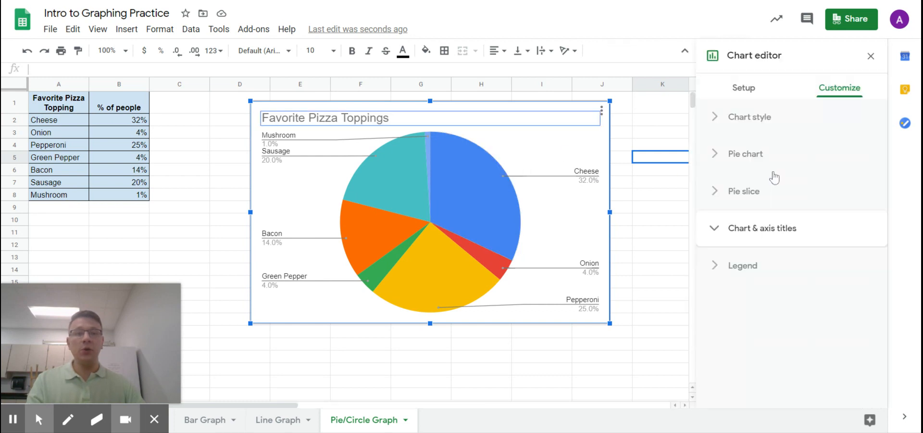
pyautogui.click(743, 122)
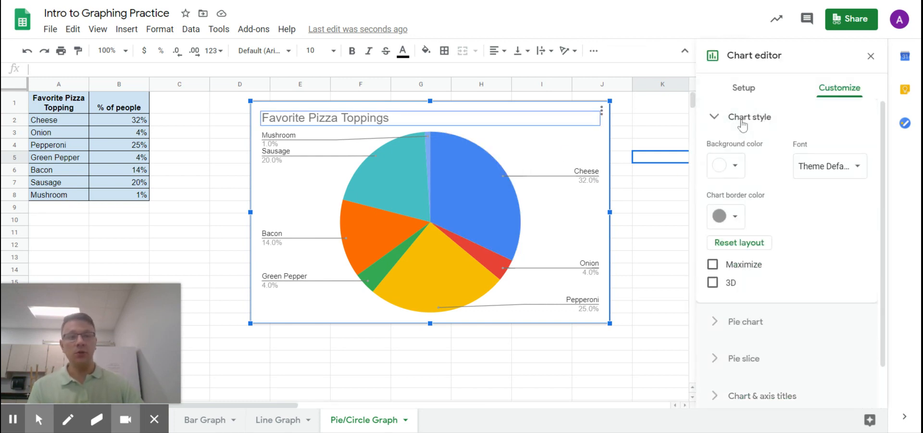
pyautogui.click(742, 222)
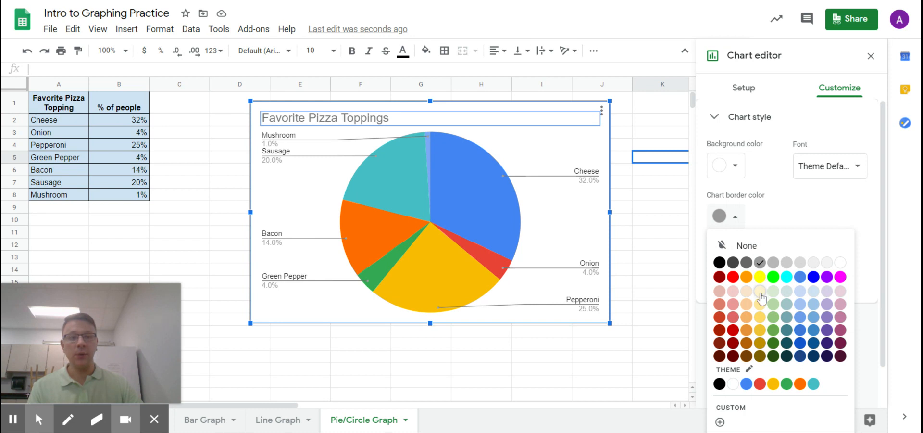
pyautogui.click(759, 292)
pyautogui.click(580, 147)
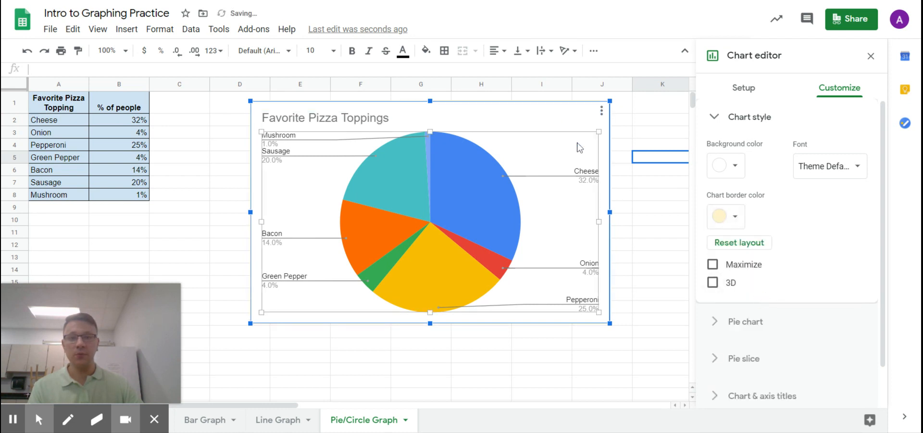
pyautogui.click(729, 166)
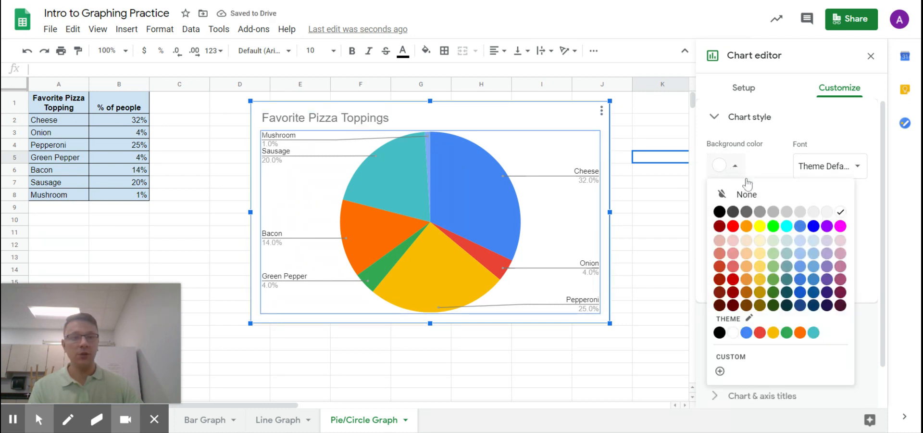
pyautogui.click(759, 240)
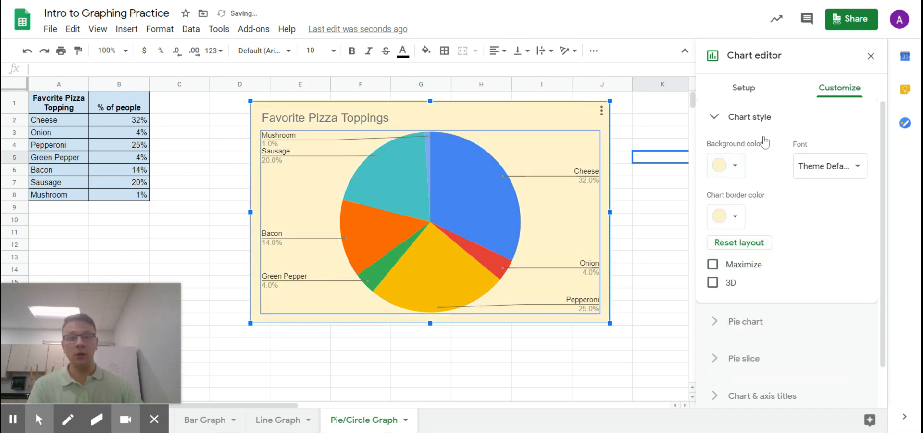
# Change the pizza chart's border color to black.
pyautogui.click(738, 217)
pyautogui.click(719, 262)
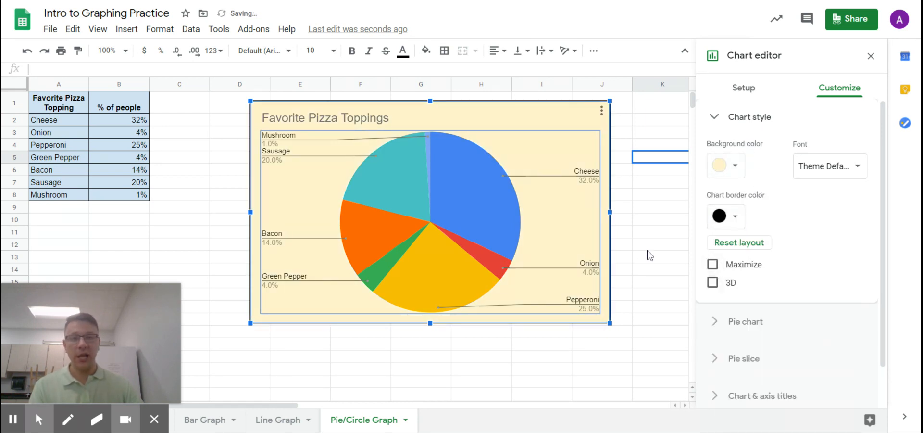
pyautogui.click(647, 247)
# Try a 25% donut hole in the pizza pie chart, and reset it to 0%.
pyautogui.click(601, 149)
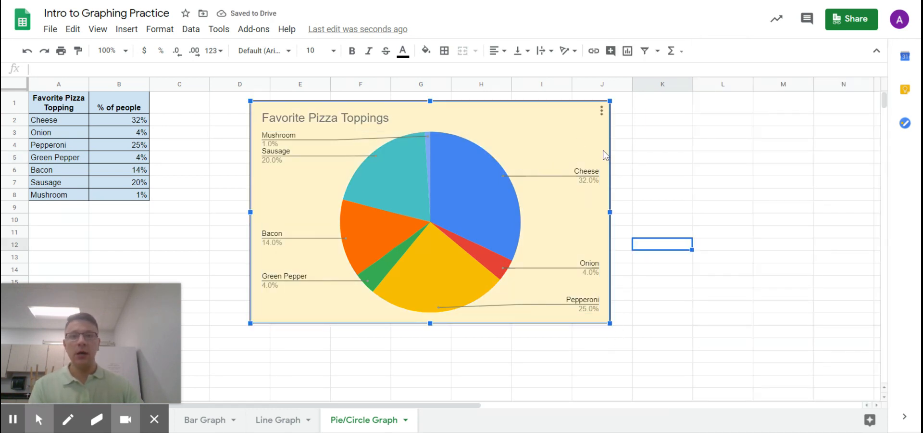
pyautogui.doubleClick(592, 148)
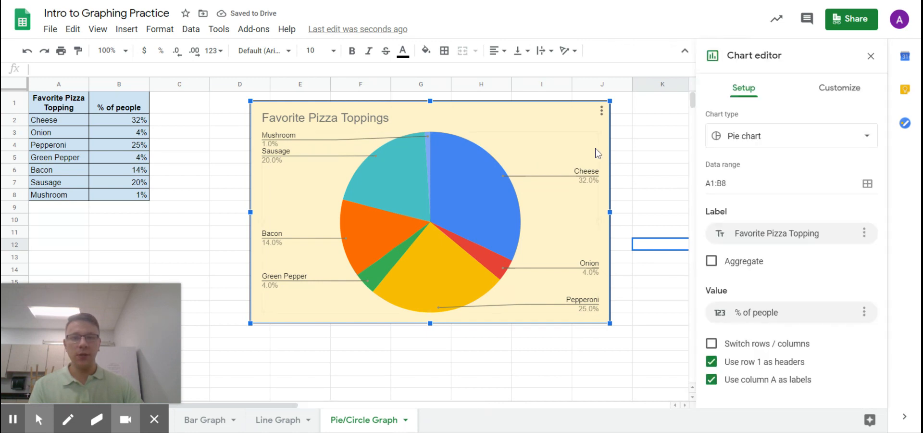
pyautogui.click(839, 88)
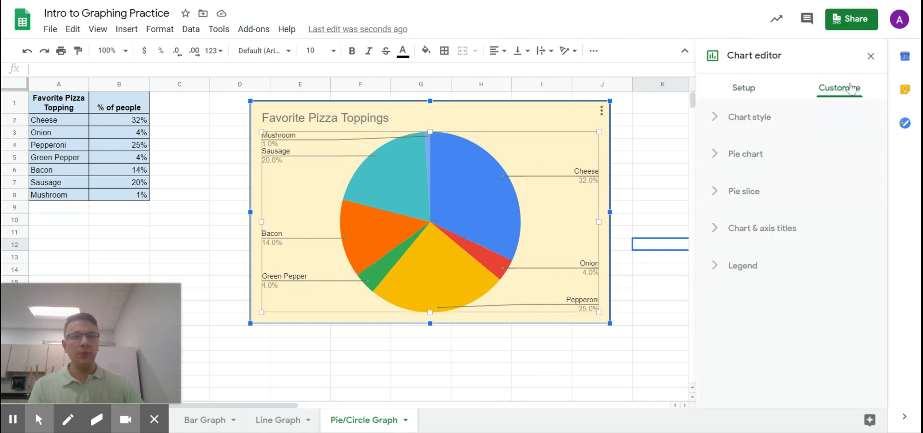
pyautogui.click(731, 126)
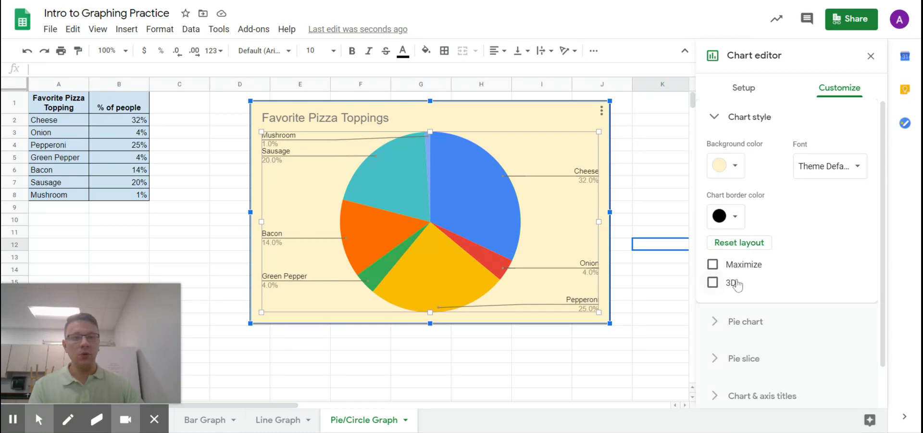
pyautogui.click(719, 332)
pyautogui.scroll(-2, 771, 231)
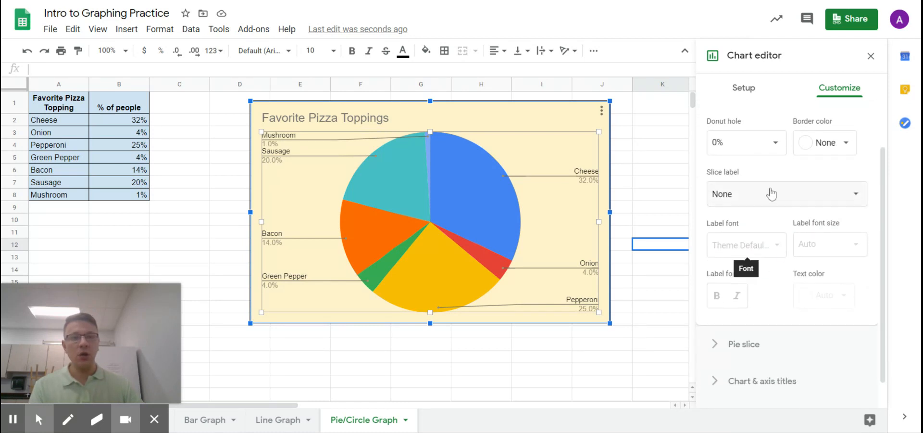
pyautogui.click(746, 142)
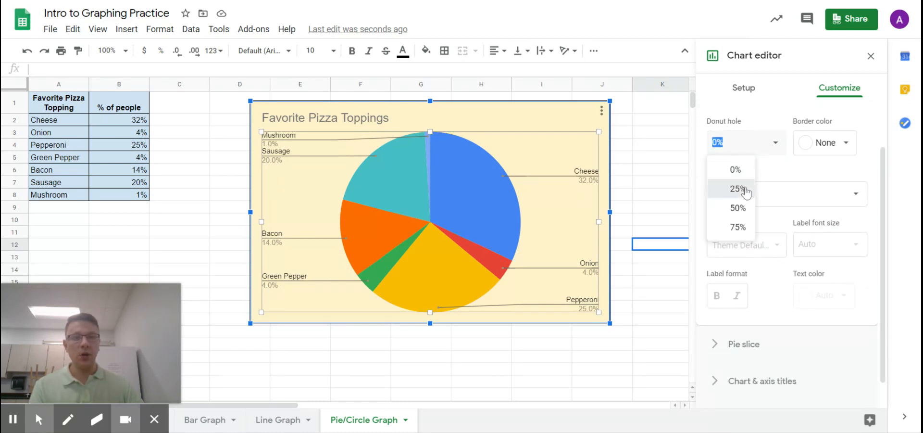
pyautogui.click(721, 187)
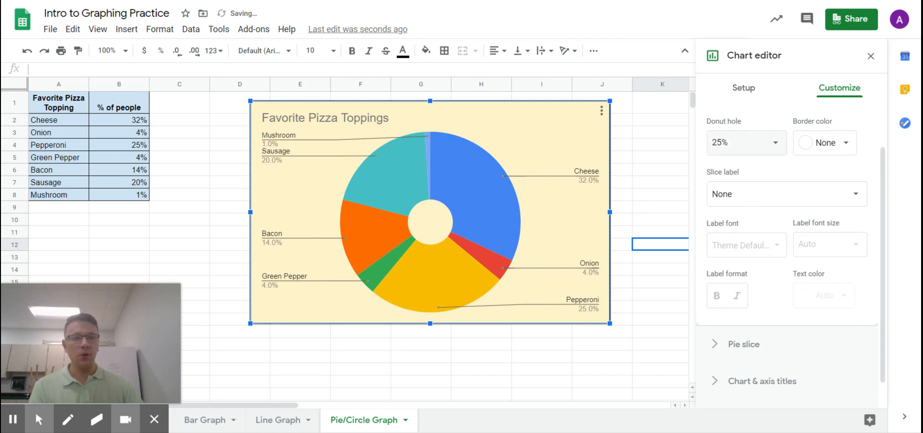
pyautogui.click(780, 144)
pyautogui.click(740, 166)
# Try Value as the slice label on the pizza pie chart.
pyautogui.click(831, 144)
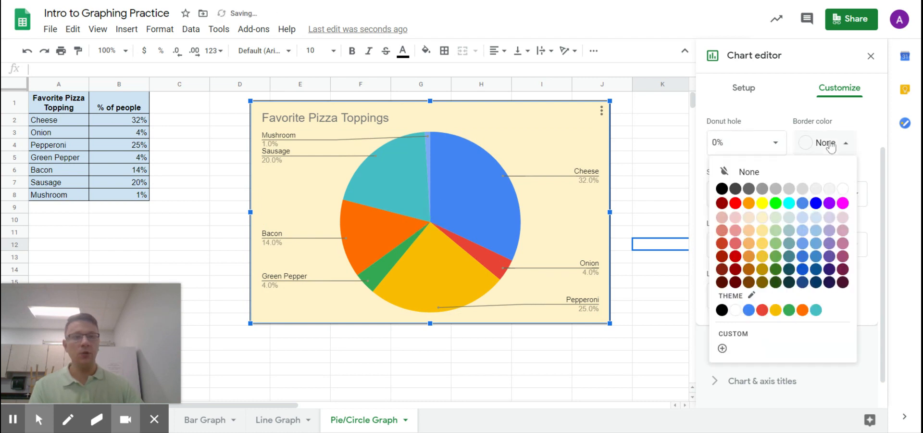
pyautogui.click(785, 107)
pyautogui.click(746, 158)
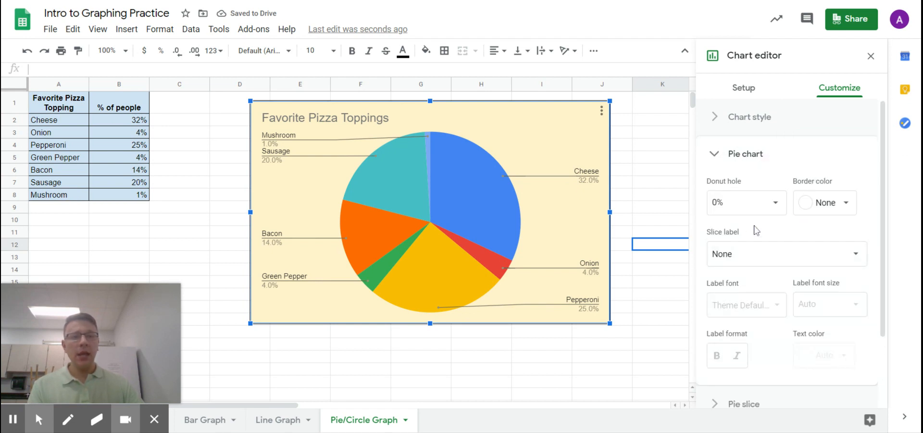
pyautogui.scroll(-1, 756, 231)
pyautogui.scroll(-2, 756, 231)
pyautogui.click(745, 195)
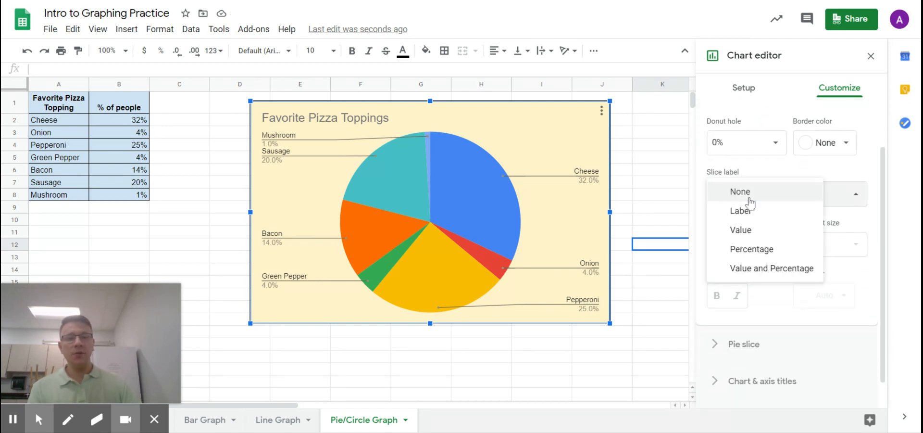
pyautogui.click(747, 230)
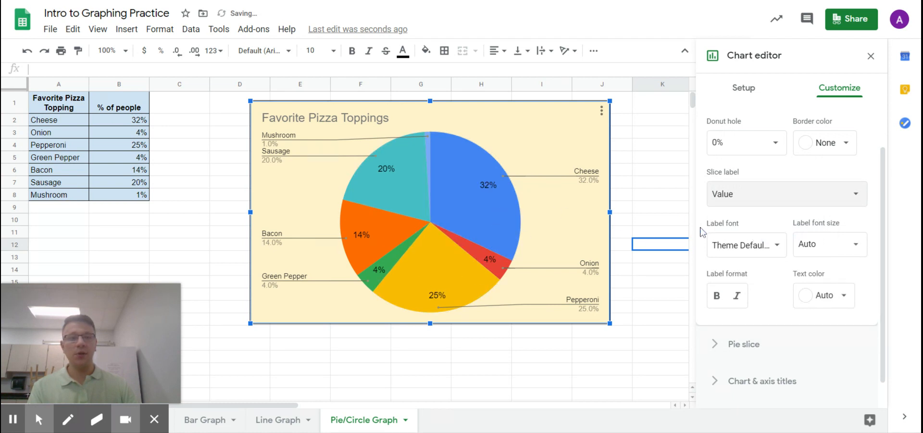
# Try Percentage and Label as the pie chart's slice labels.
pyautogui.click(740, 194)
pyautogui.click(759, 211)
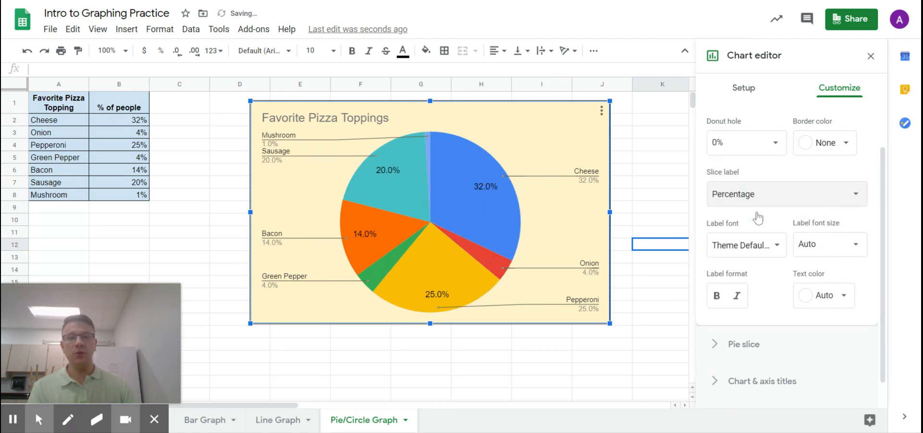
pyautogui.click(769, 192)
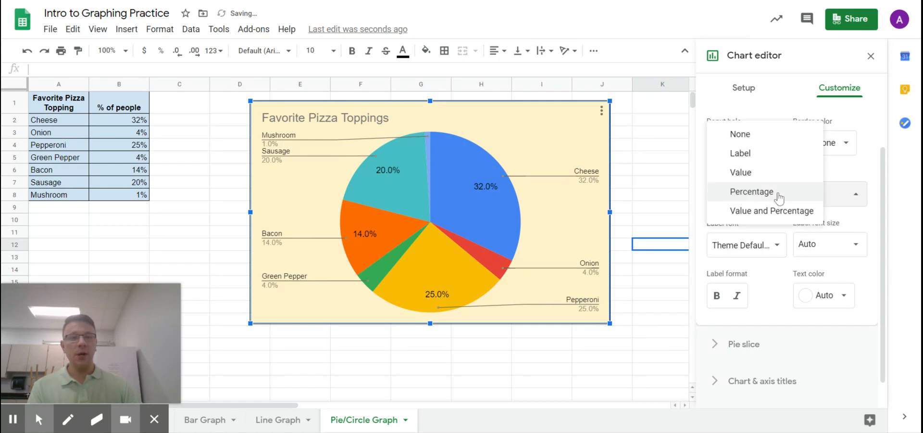
pyautogui.click(748, 154)
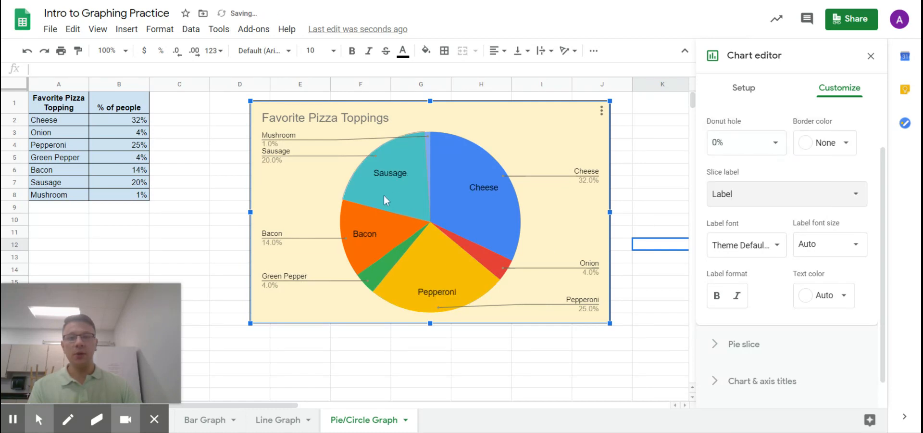
# Compare the Value and Percentage slice labels again, and set the slice label back to None.
pyautogui.click(780, 204)
pyautogui.click(738, 212)
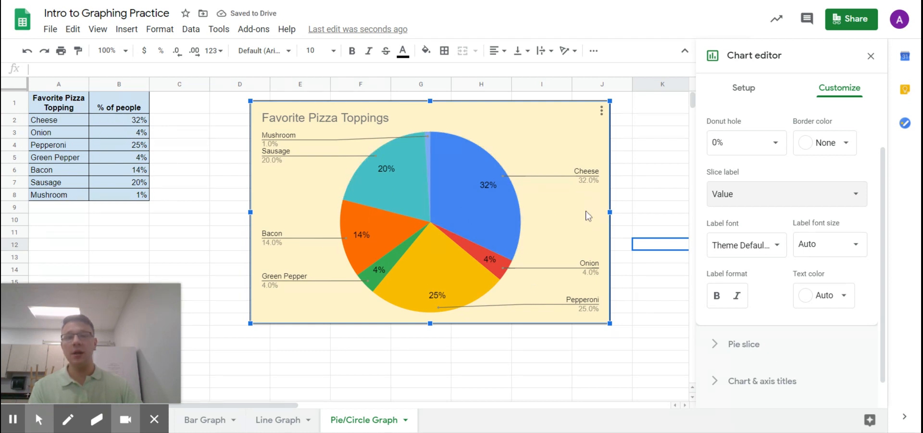
pyautogui.click(744, 196)
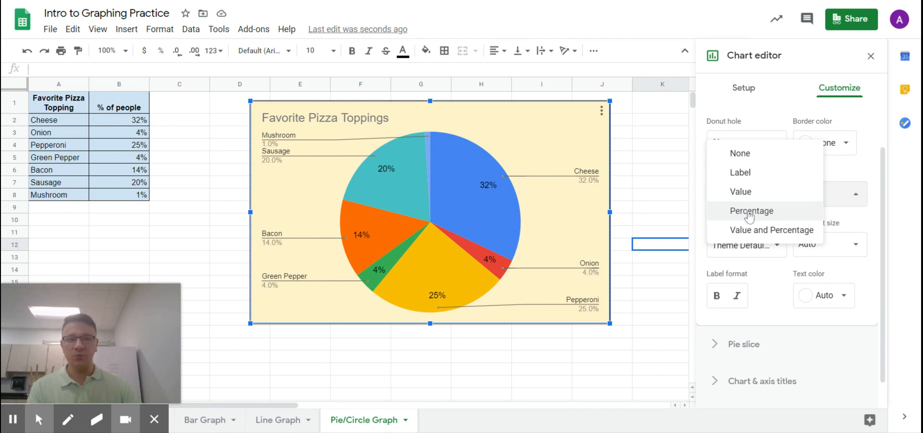
pyautogui.click(749, 214)
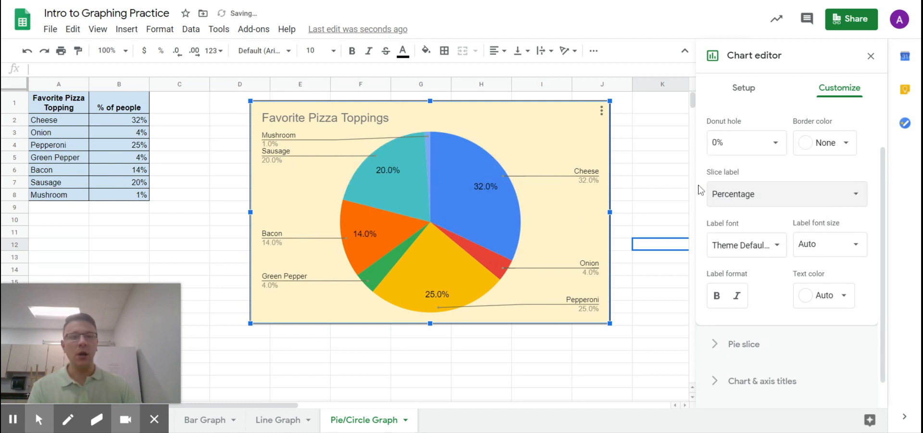
pyautogui.click(745, 199)
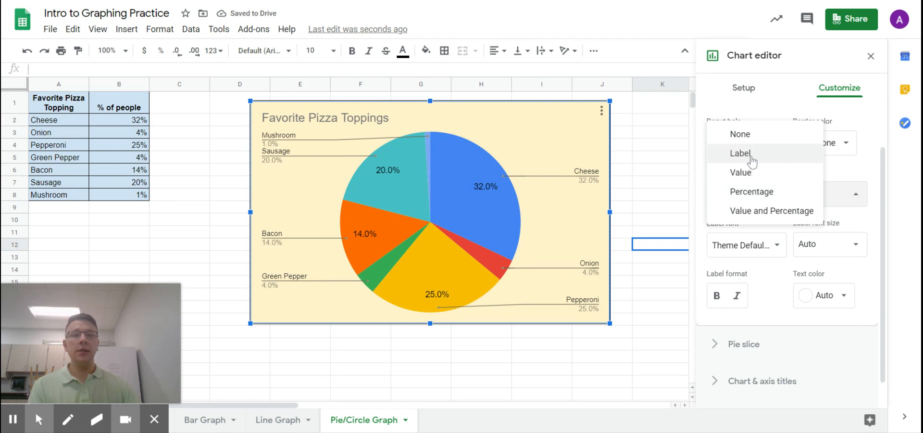
pyautogui.click(740, 135)
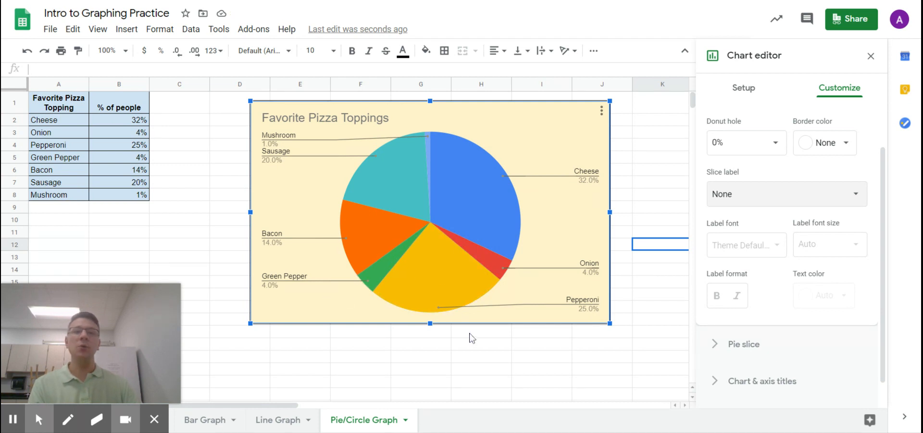
pyautogui.click(471, 348)
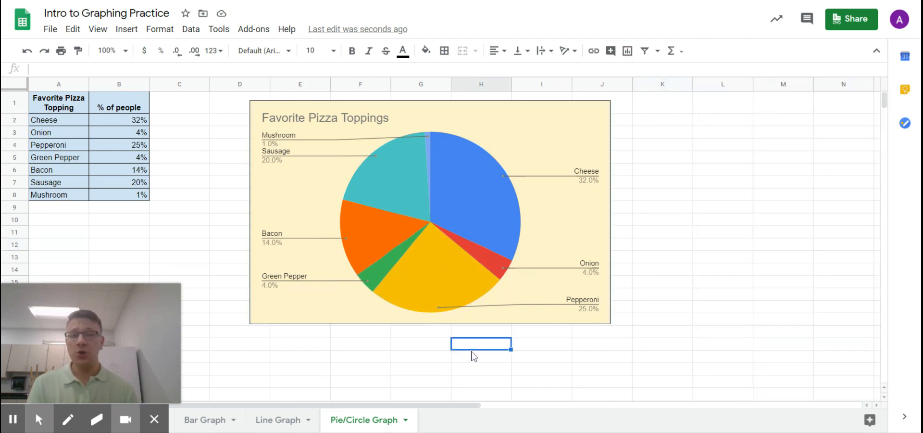
# Review the finished charts on the Bar Graph, Line Graph and Pie/Circle Graph sheets.
pyautogui.click(202, 421)
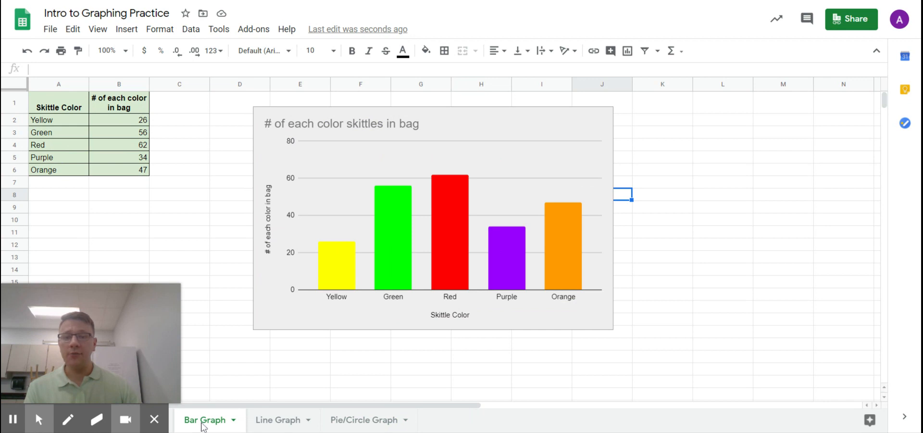
pyautogui.click(276, 422)
pyautogui.click(340, 419)
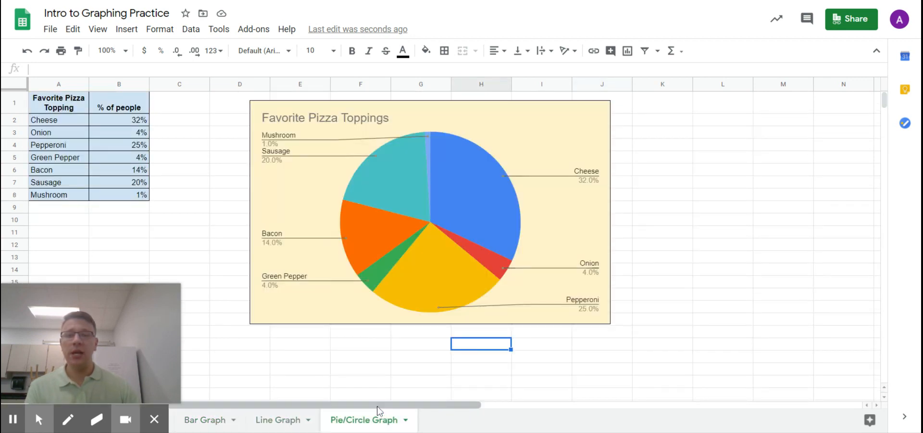